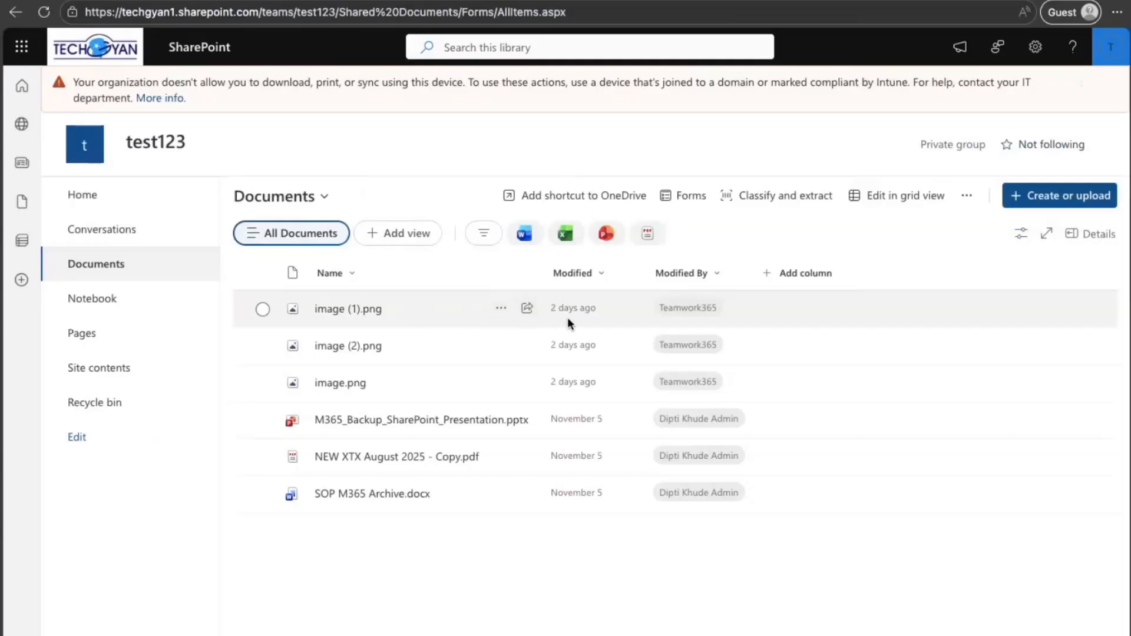
Step: Delete image (1).png from the test123 site's Documents library
left_click(500, 307)
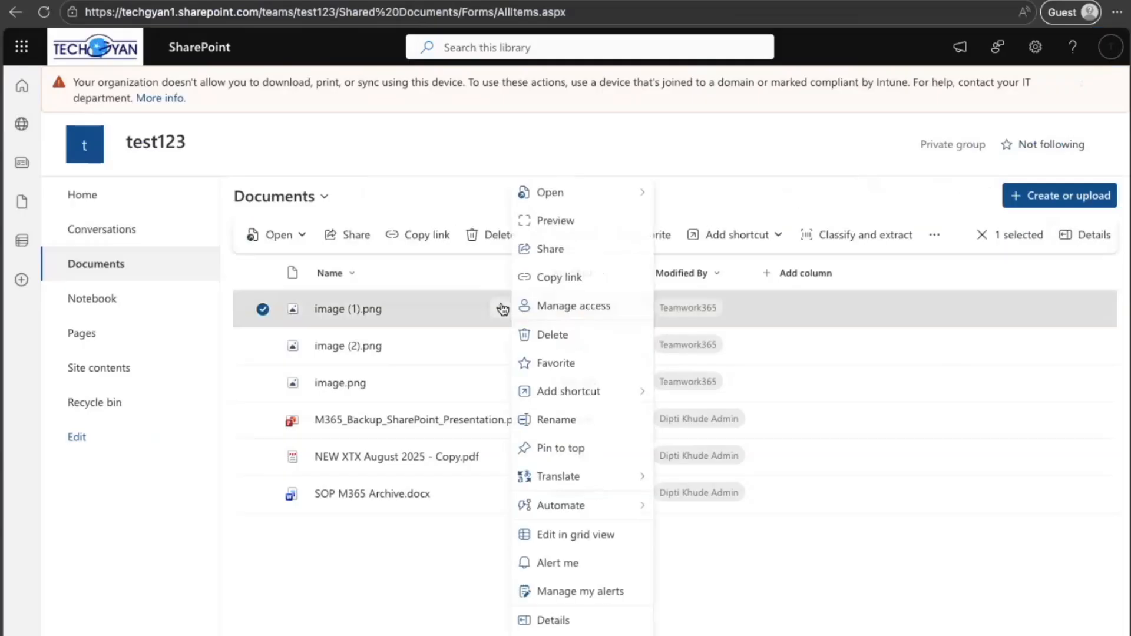
left_click(536, 334)
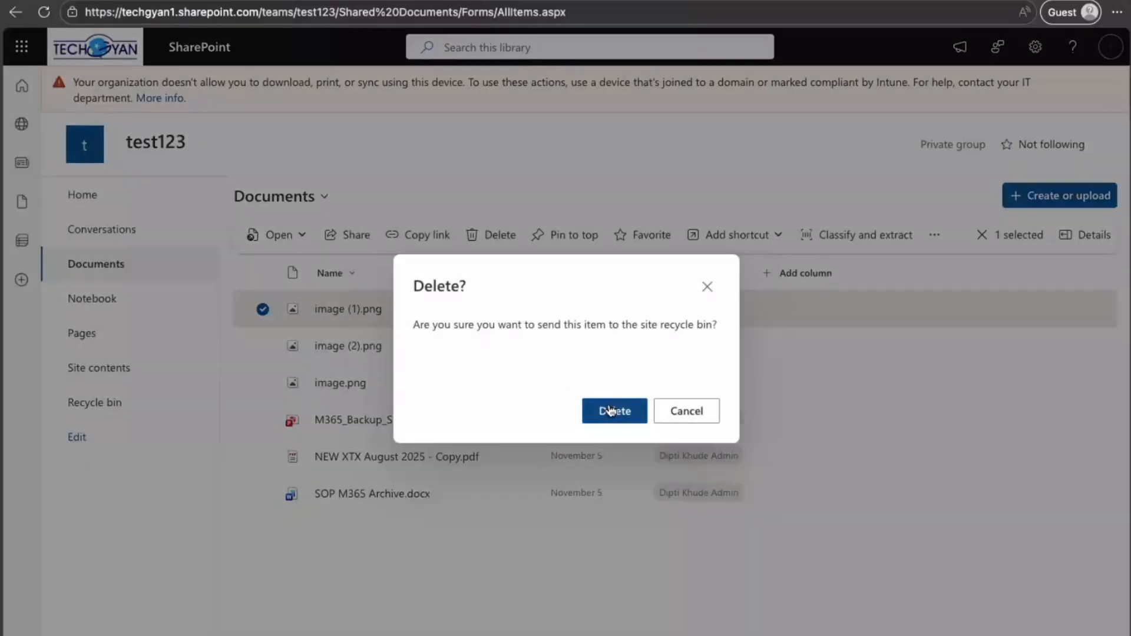
left_click(609, 406)
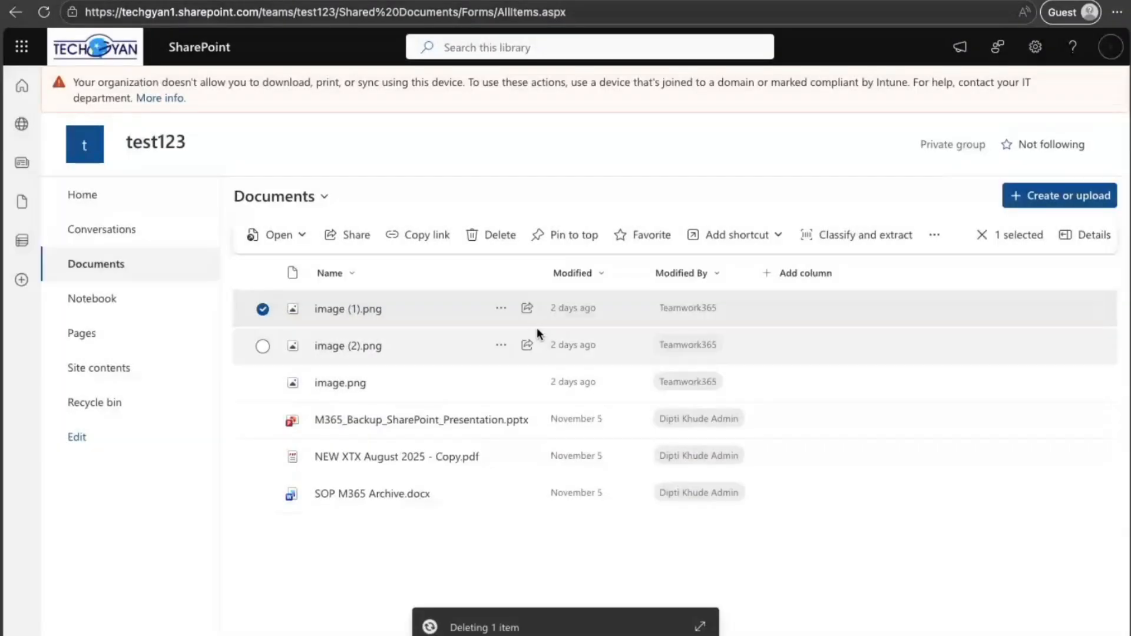
Step: Delete image (1).png from the test123 site's first-stage recycle bin
left_click(141, 404)
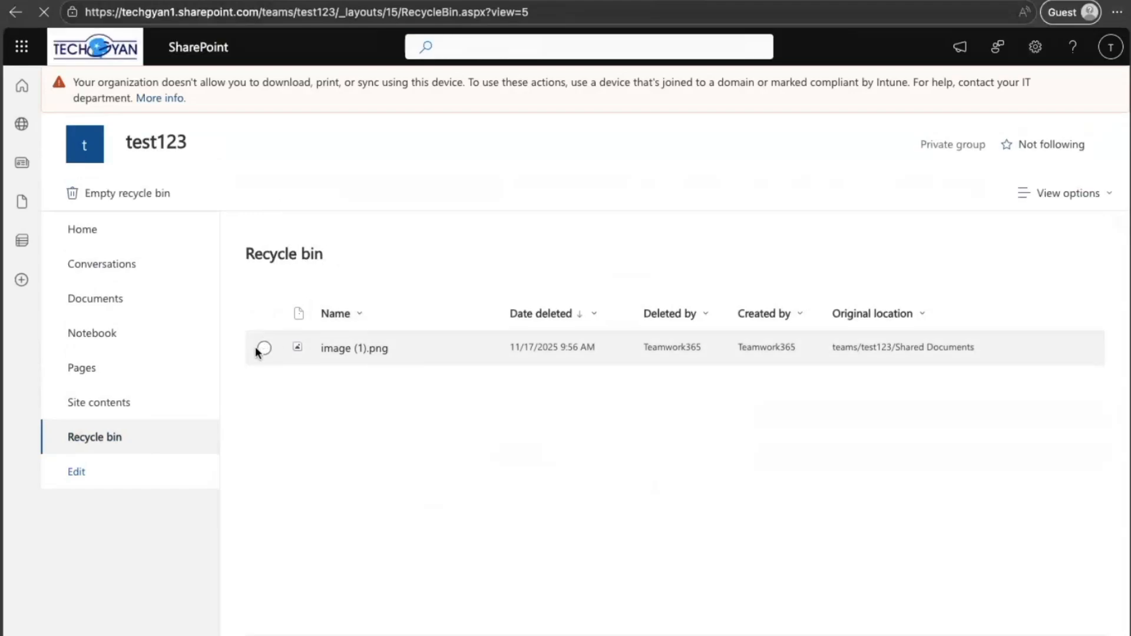
left_click(264, 348)
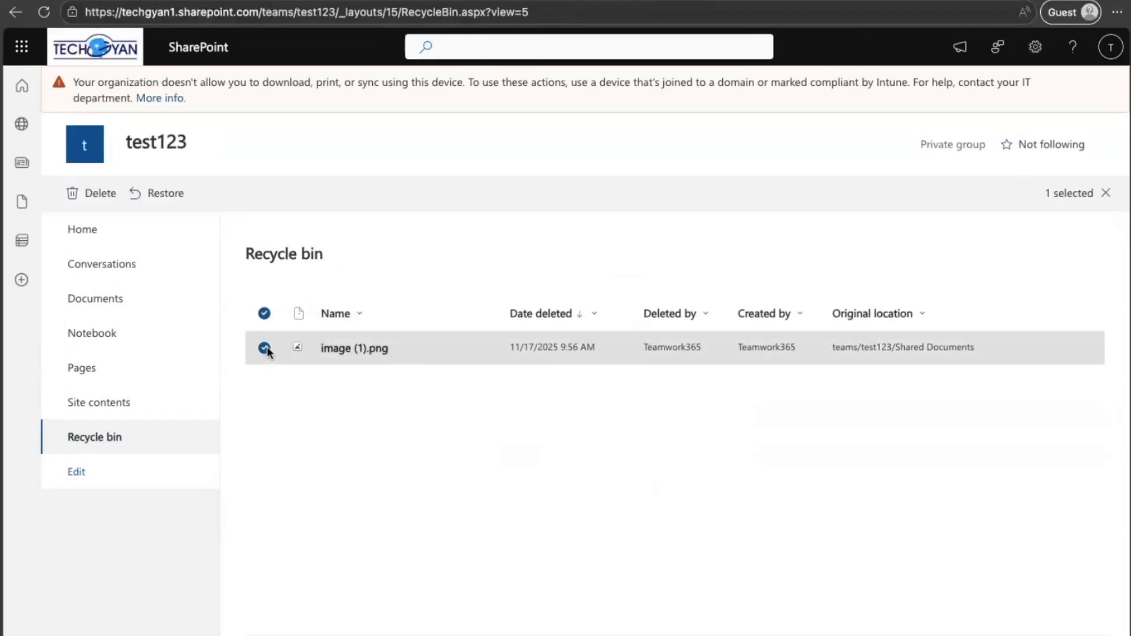
left_click(96, 196)
left_click(602, 407)
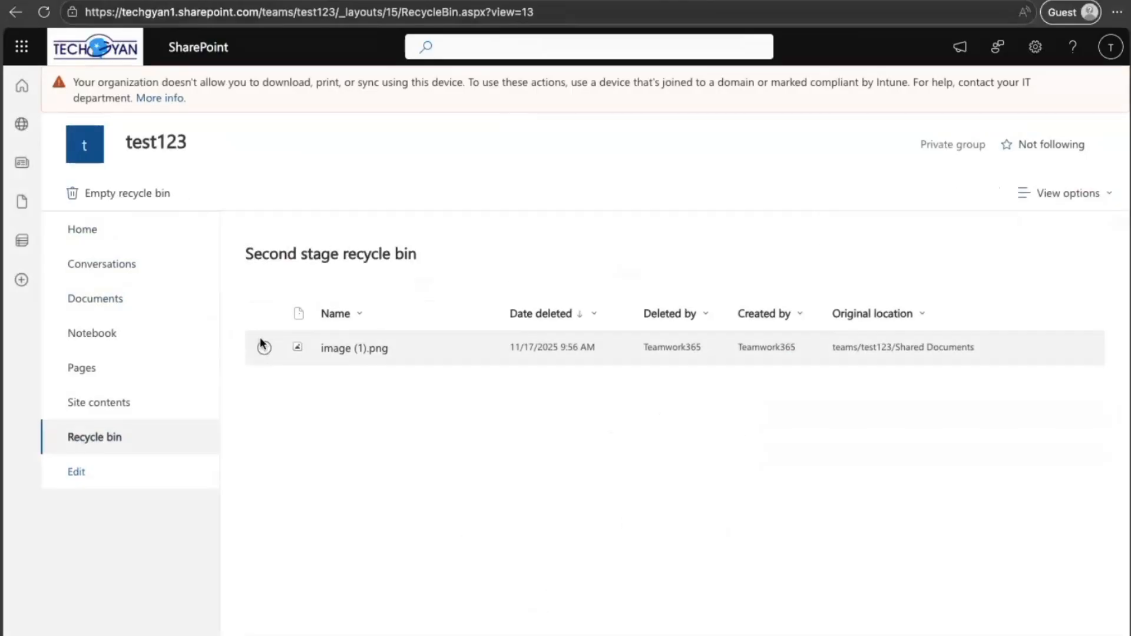
Step: Permanently delete image (1).png from the second-stage recycle bin and return to the Documents library
left_click(264, 348)
left_click(106, 193)
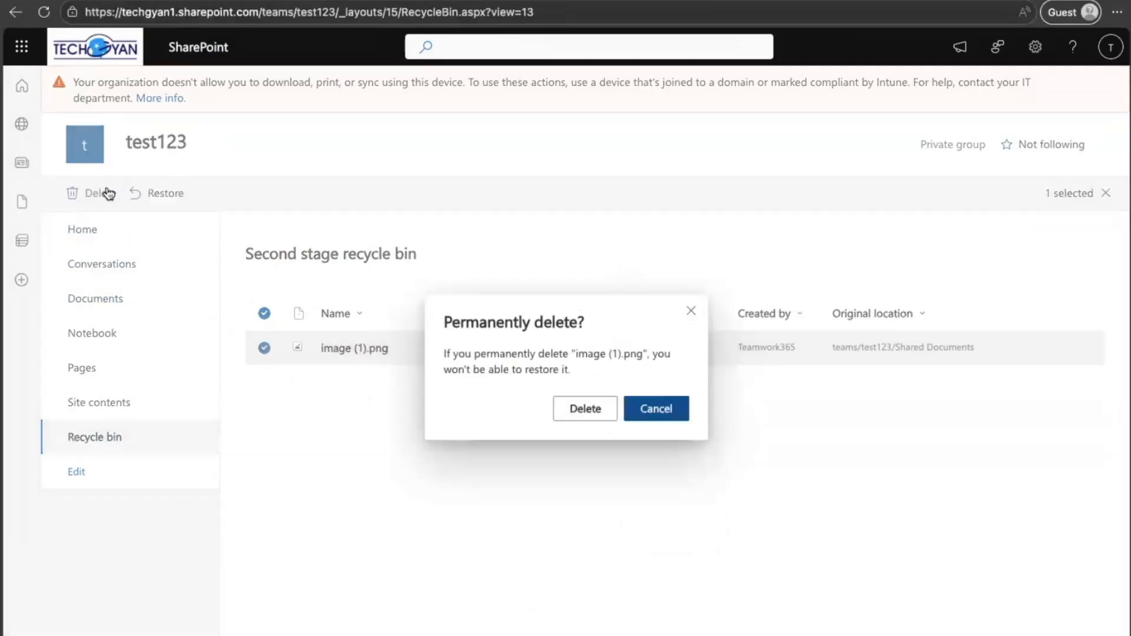
left_click(594, 408)
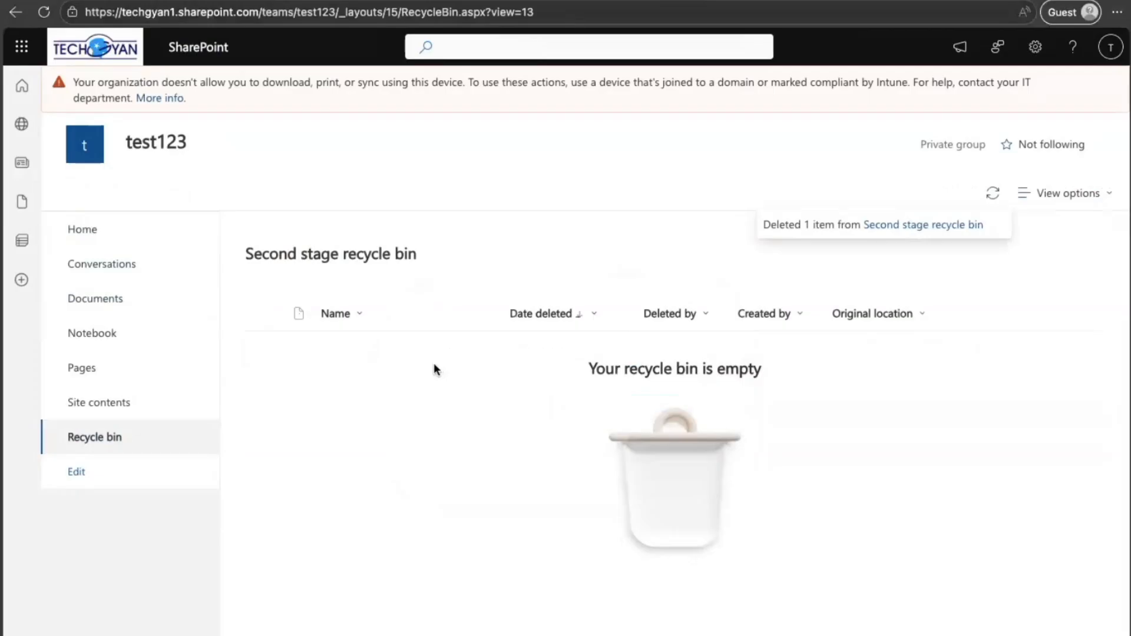
left_click(140, 300)
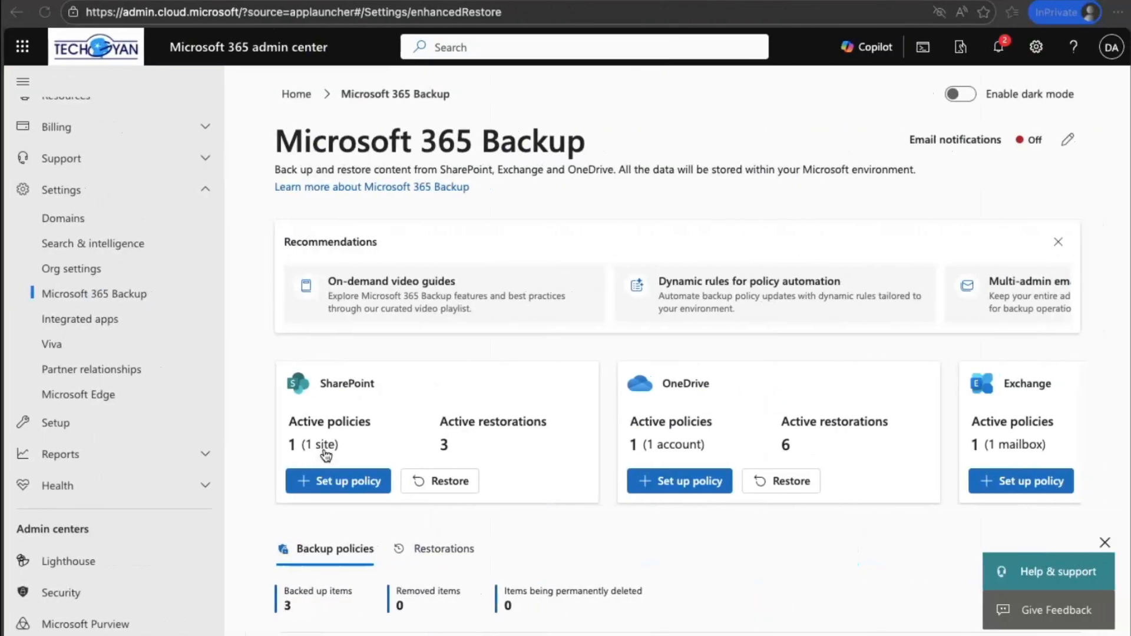
Step: In the Microsoft 365 admin center, start a SharePoint restoration from Microsoft 365 Backup with sites selected individually
scroll(202, 260, "up", 3)
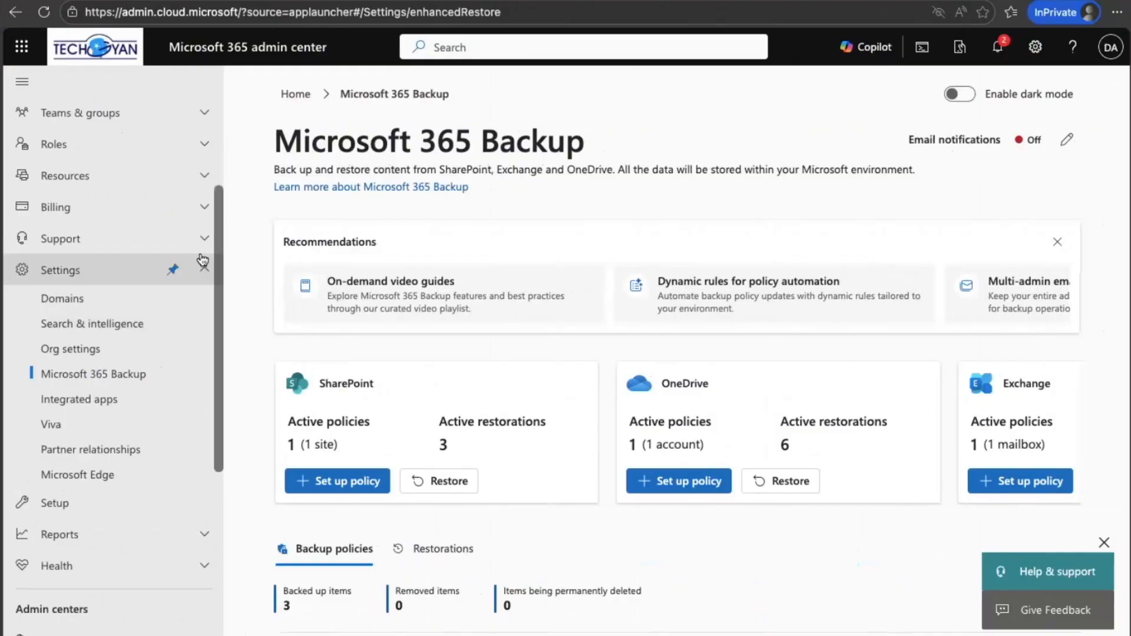
scroll(203, 260, "up", 1)
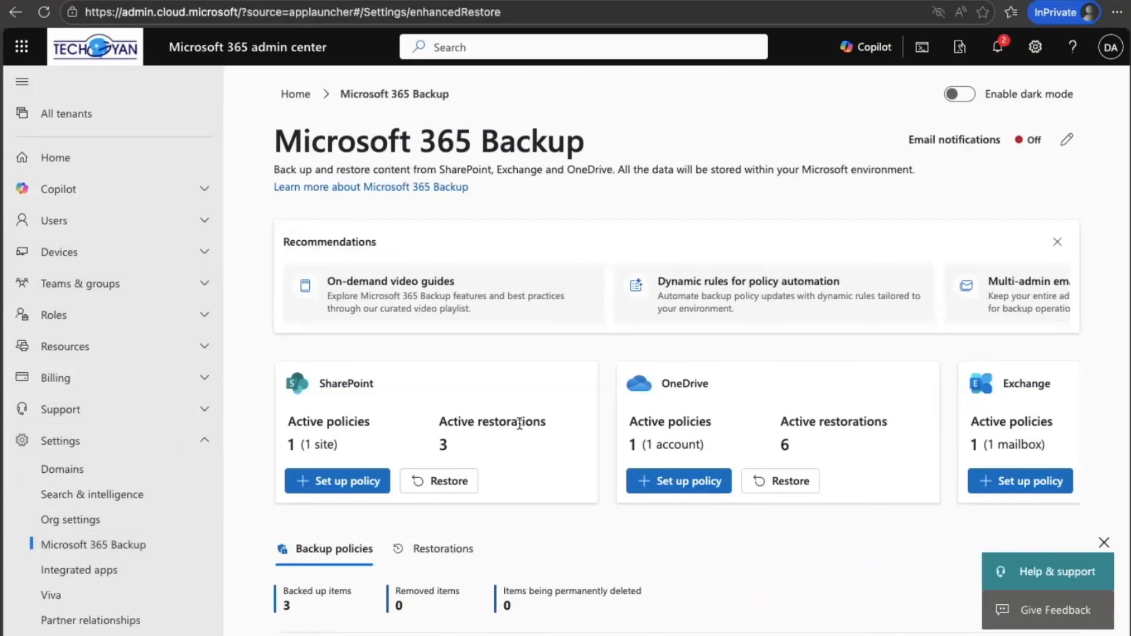
scroll(519, 423, "right", 2)
scroll(520, 423, "right", 2)
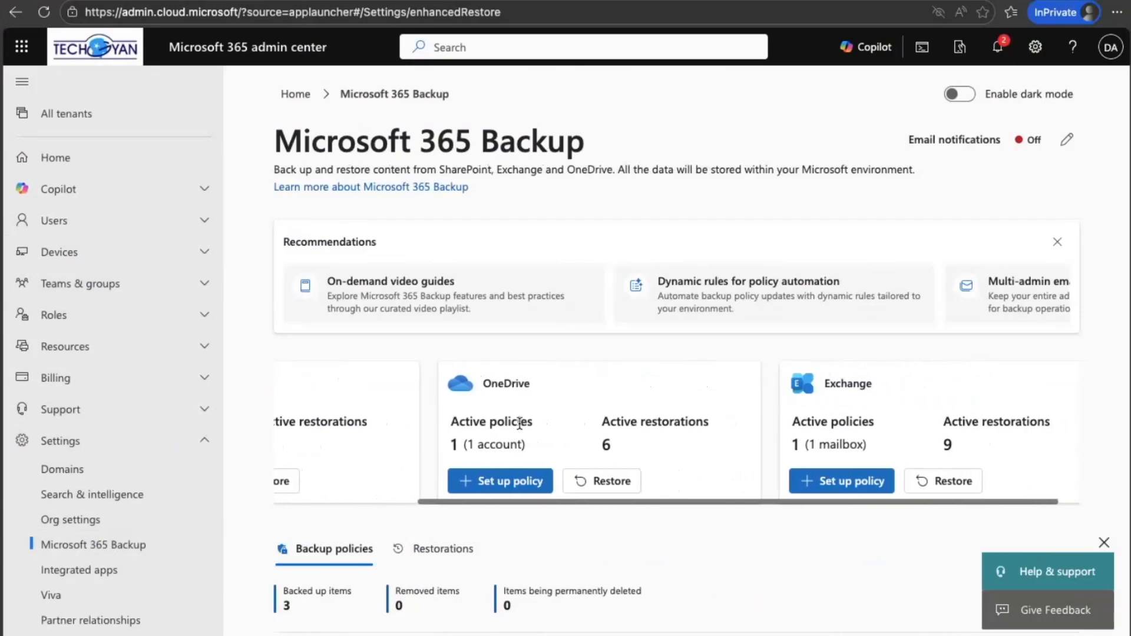
scroll(519, 423, "left", 3)
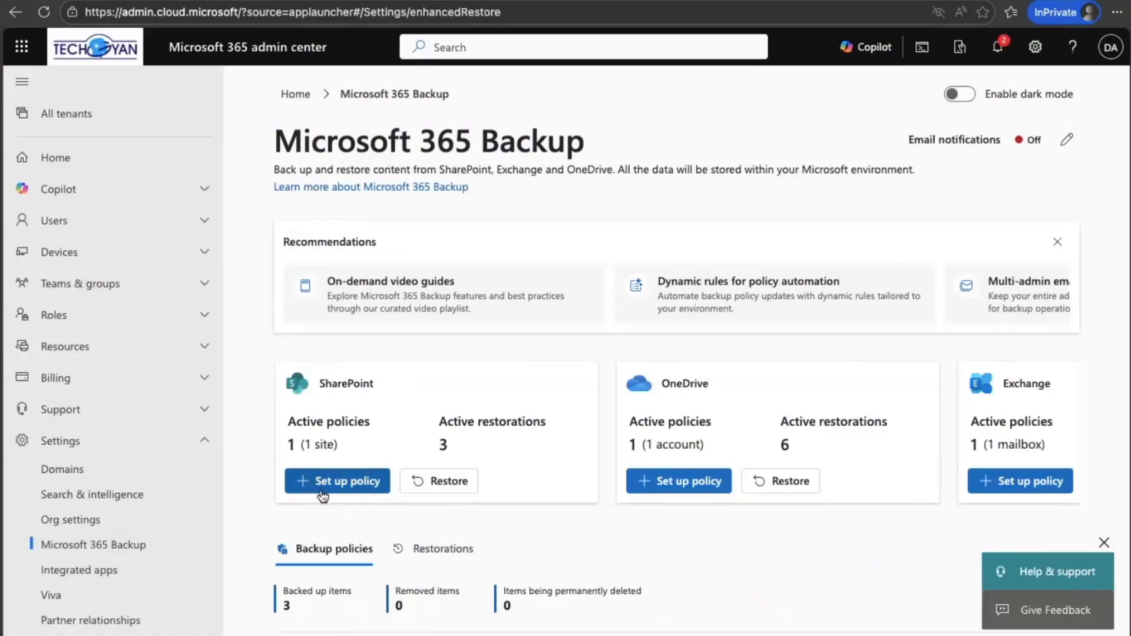
left_click(451, 480)
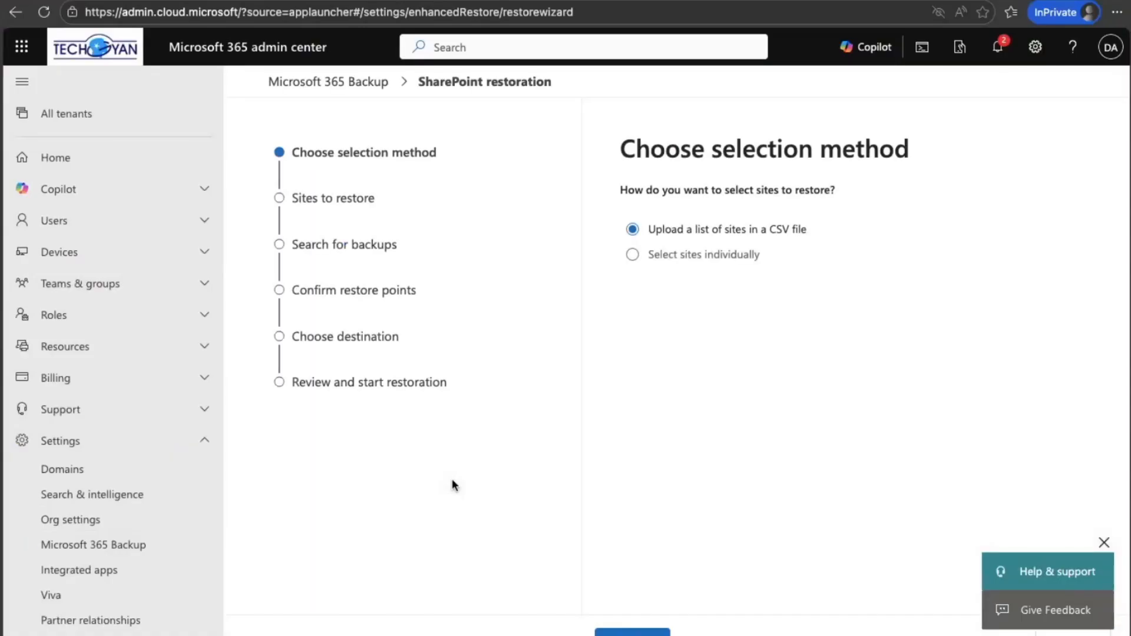
left_click(634, 256)
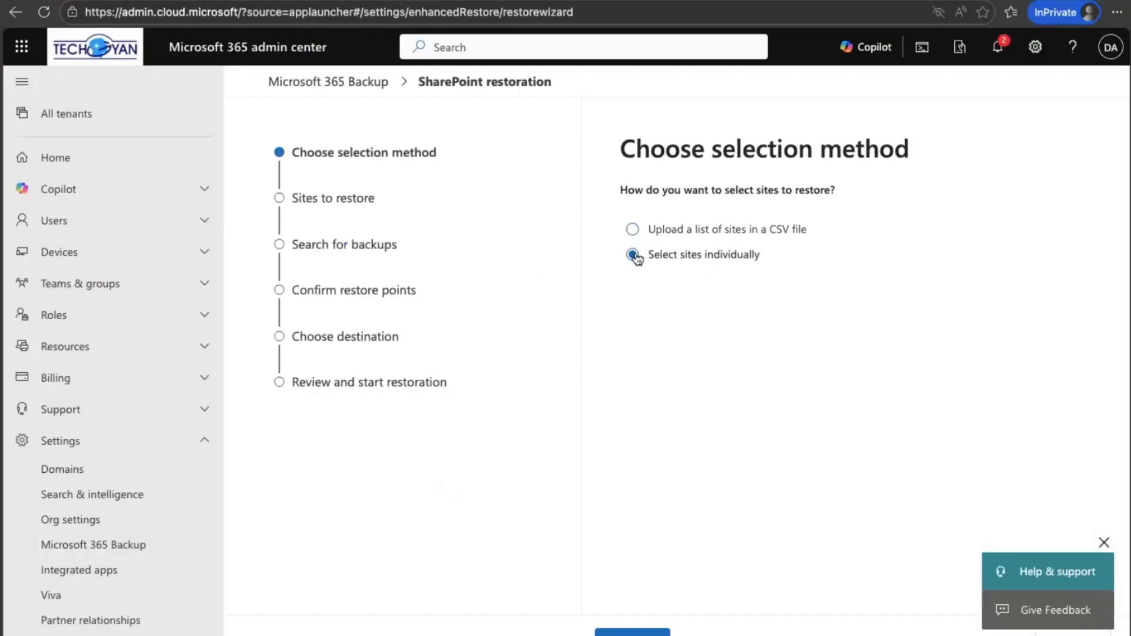
left_click(632, 633)
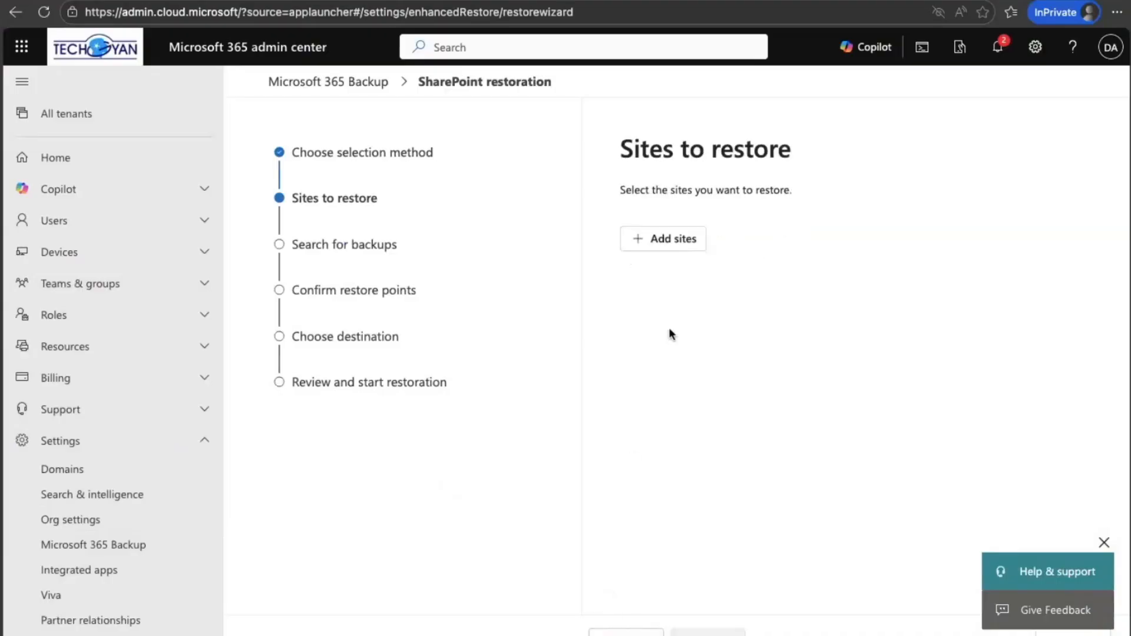
Step: Add the test123 site as the site to restore and continue to the backup search
left_click(660, 247)
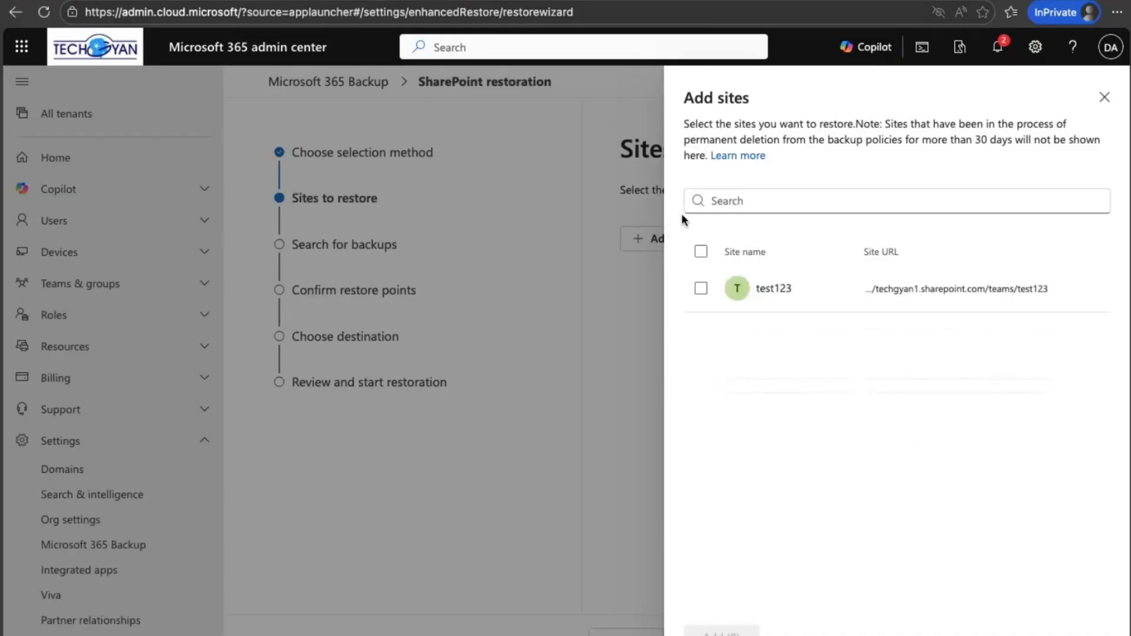
left_click(701, 288)
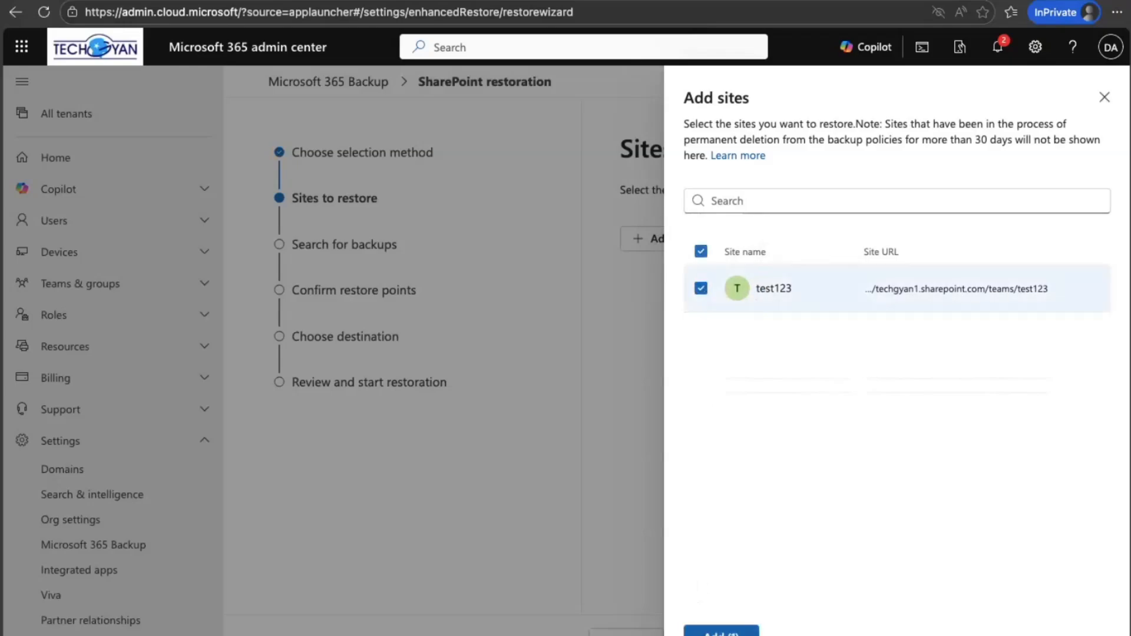
left_click(720, 633)
left_click(707, 633)
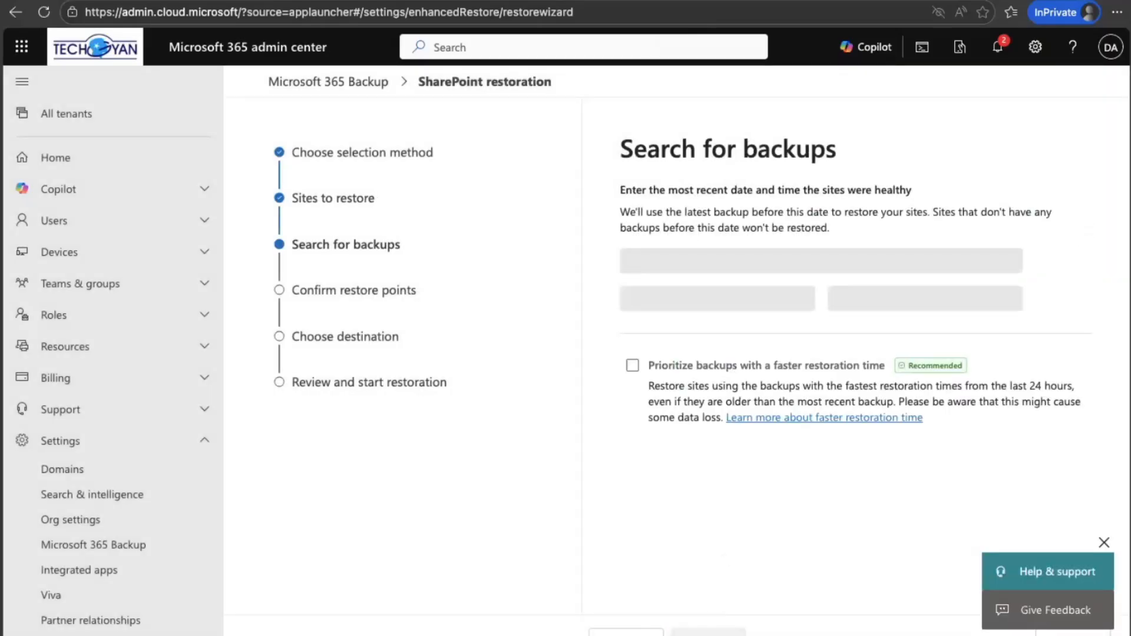
Step: Search for backups before 17/11/2025 8:30 AM, prioritizing those with a faster restoration time
left_click(799, 340)
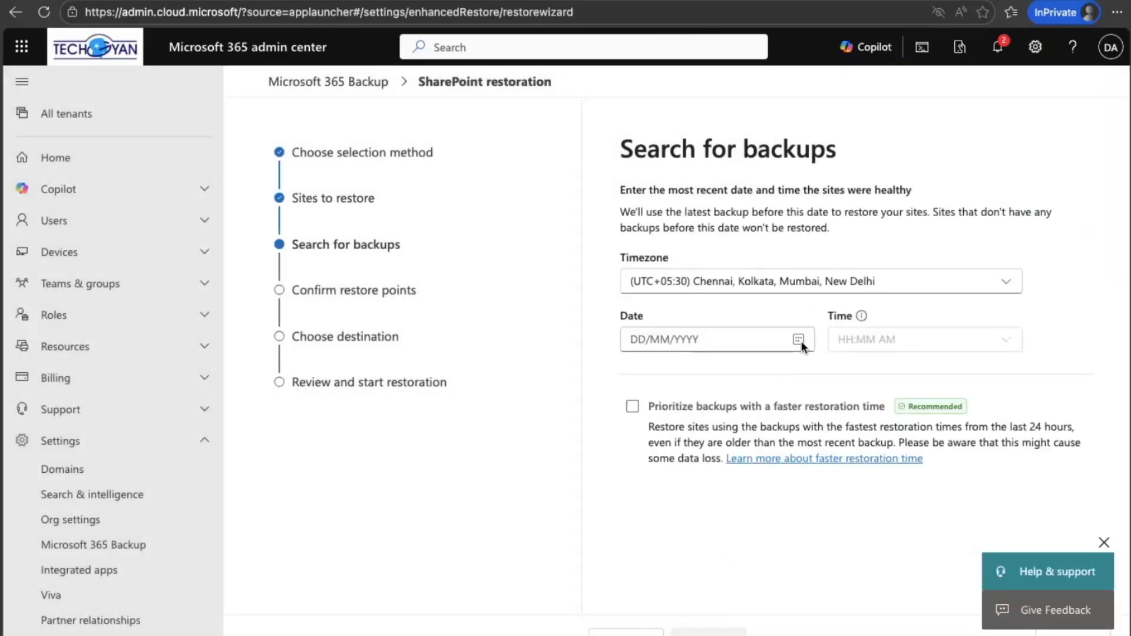
left_click(664, 483)
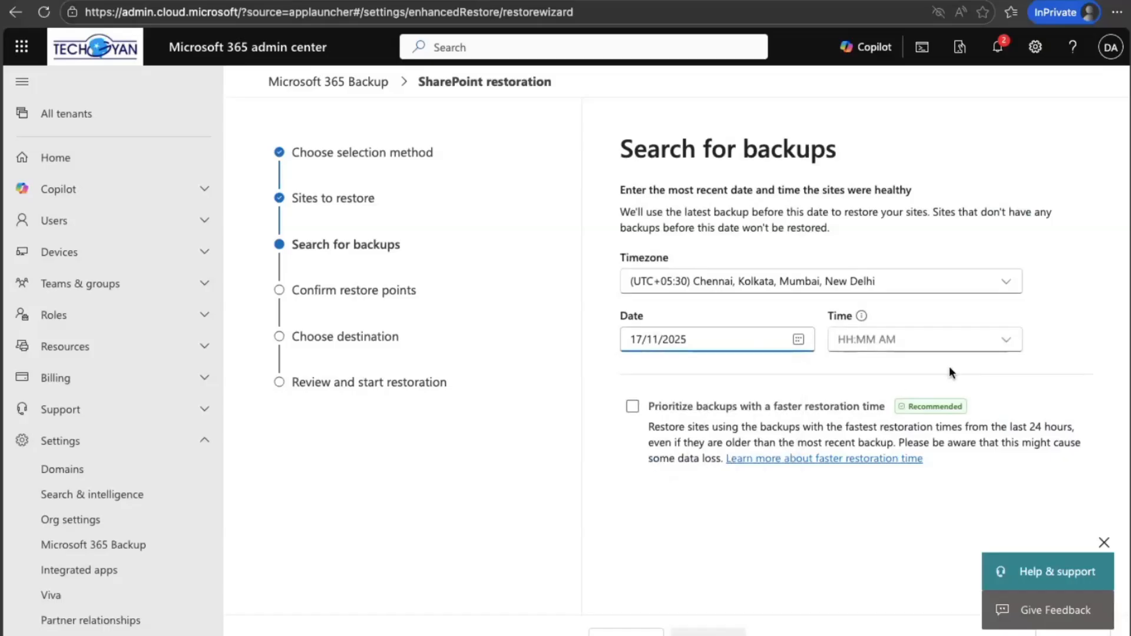
left_click(1007, 341)
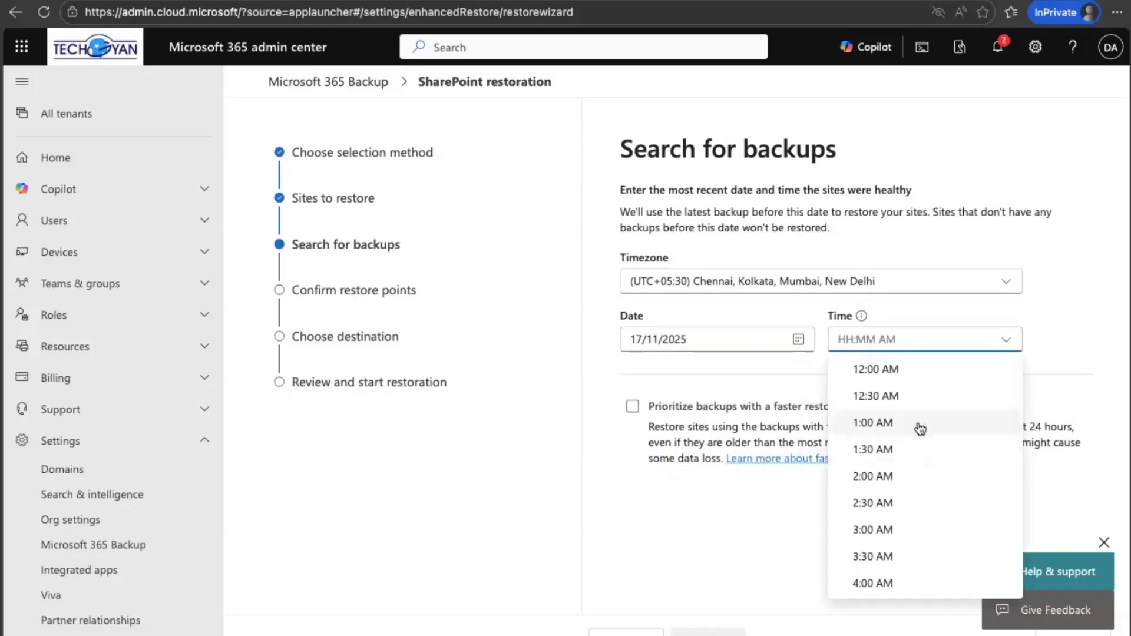
scroll(883, 506, "down", 3)
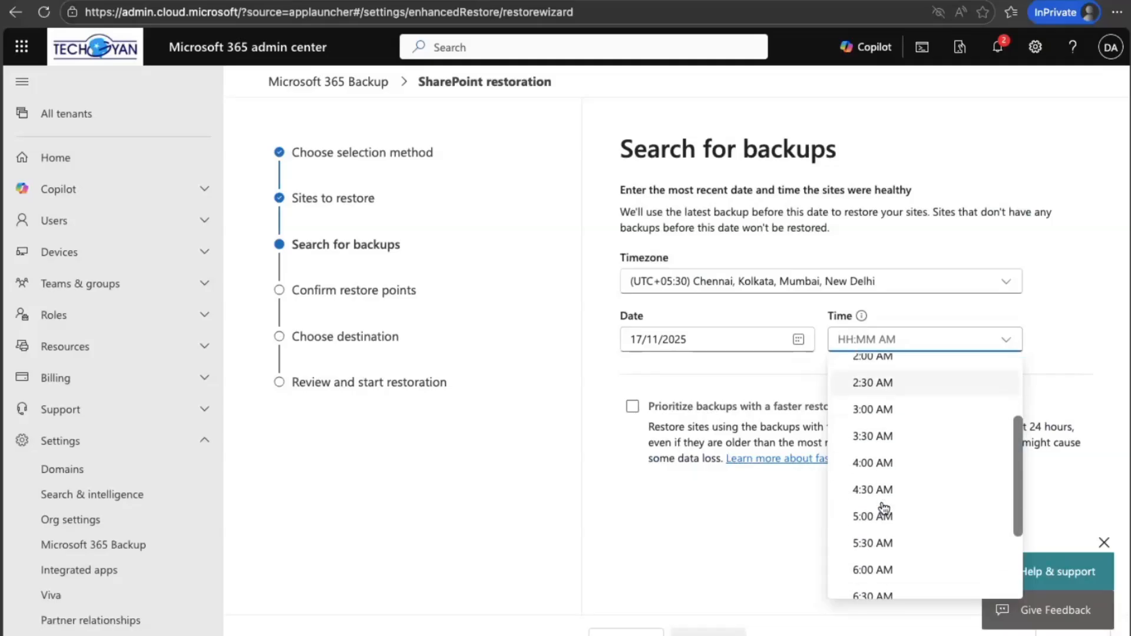
scroll(882, 505, "down", 5)
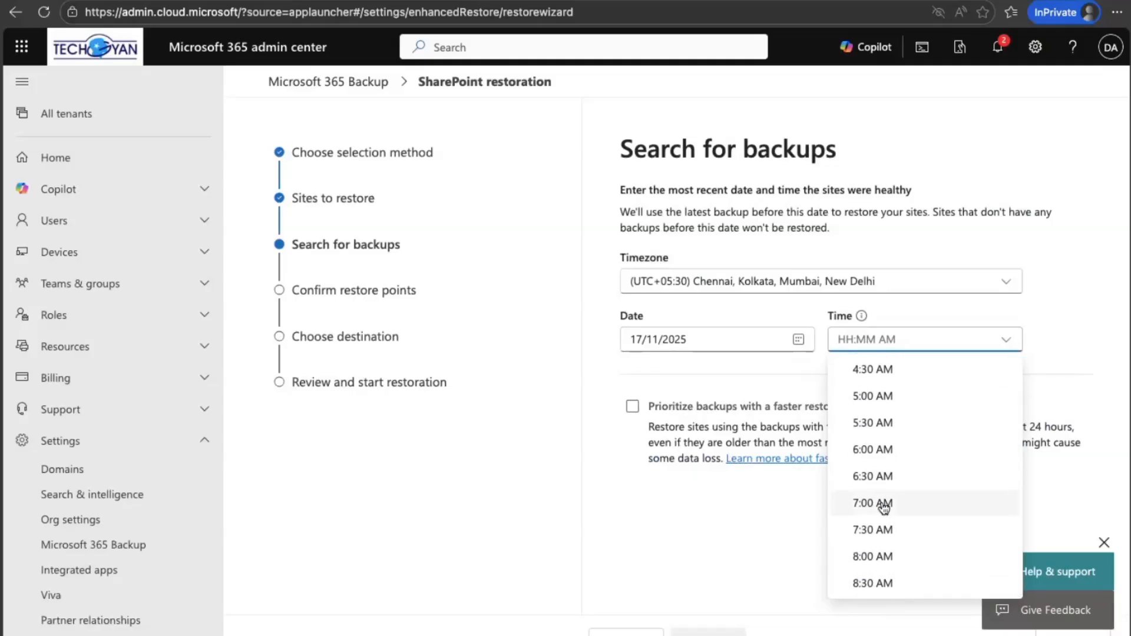
left_click(875, 583)
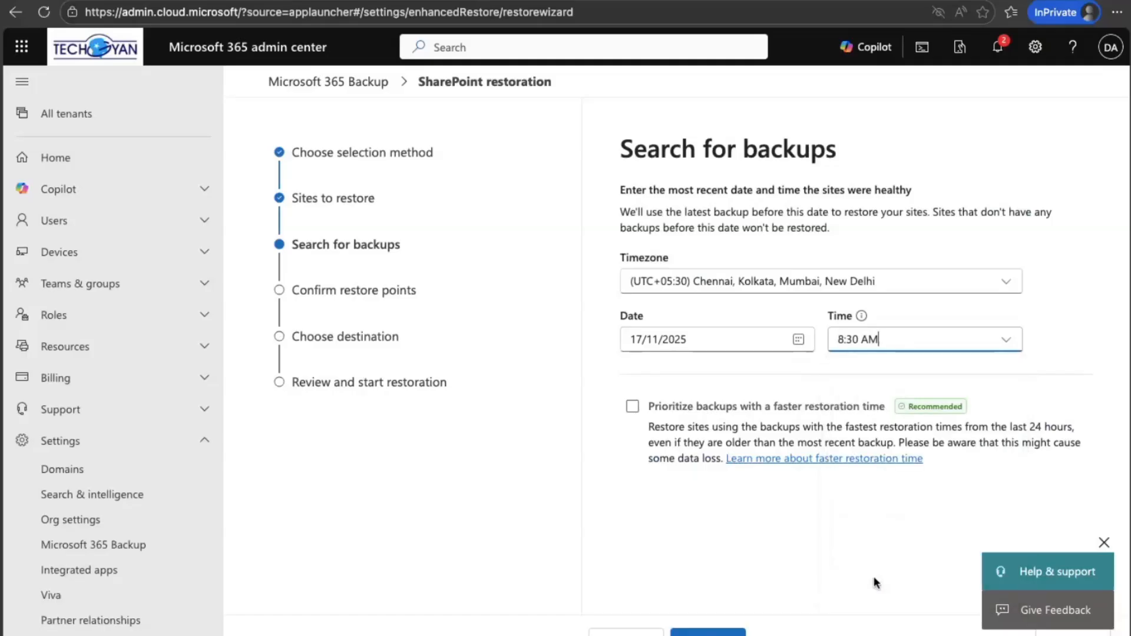
left_click(634, 406)
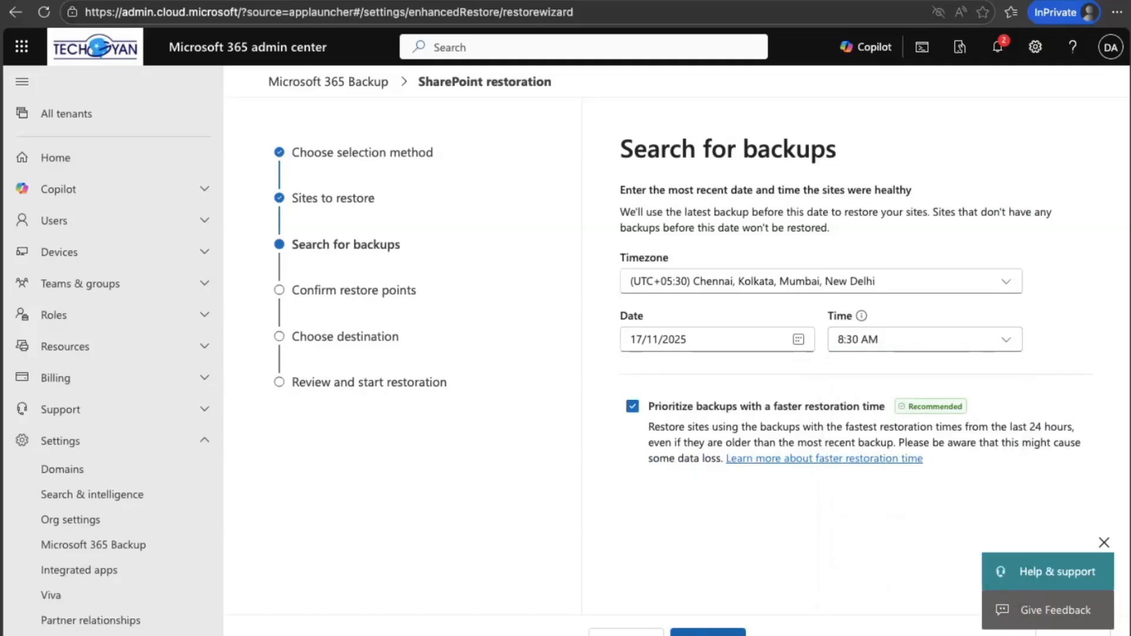
left_click(718, 630)
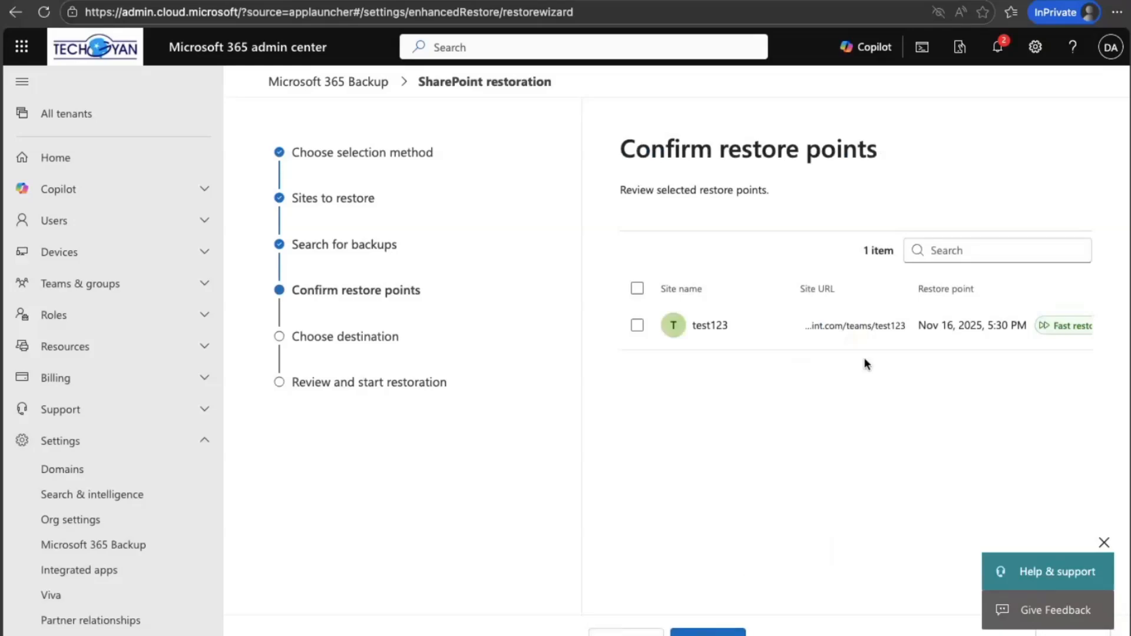
Step: Confirm the restore point for test123 and start the restoration with the original sites as destination
left_click(637, 324)
left_click(707, 631)
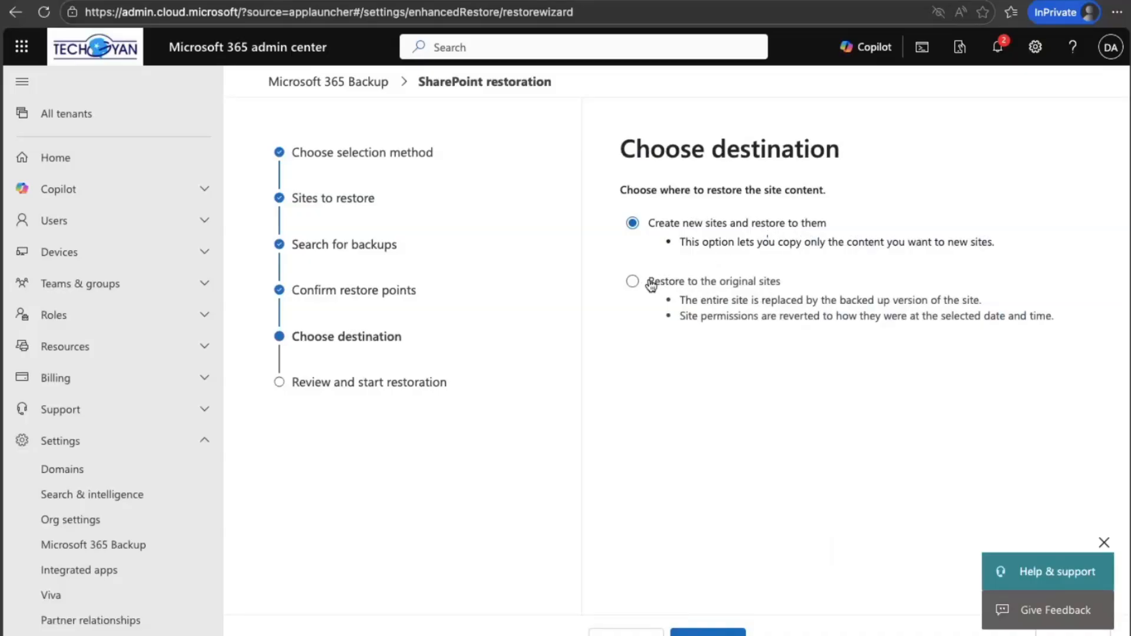
left_click(632, 281)
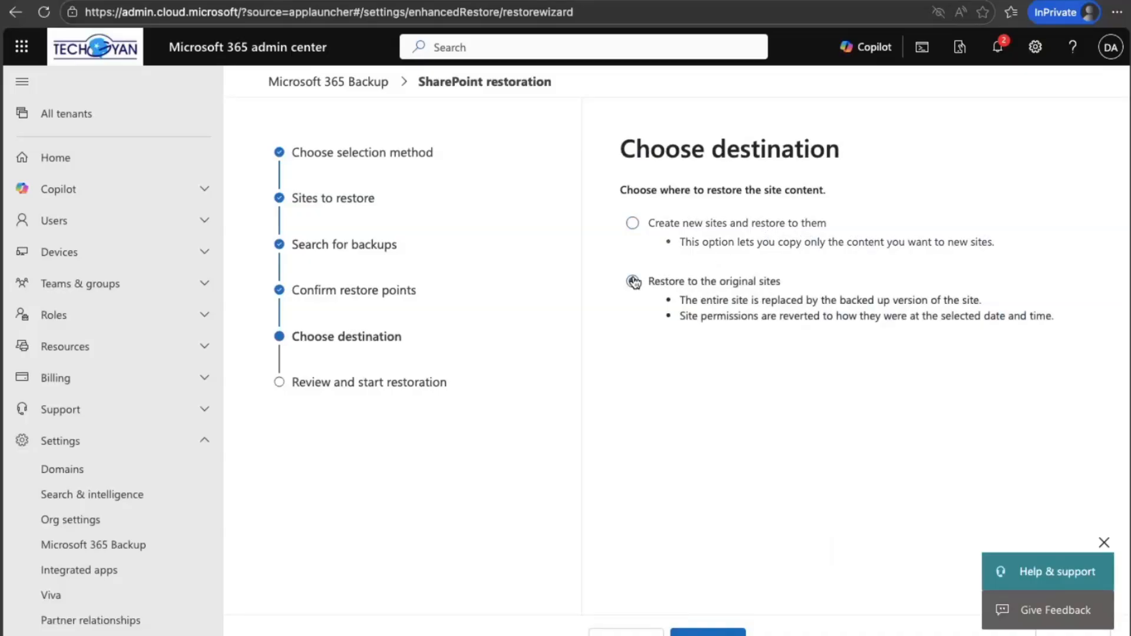
left_click(716, 633)
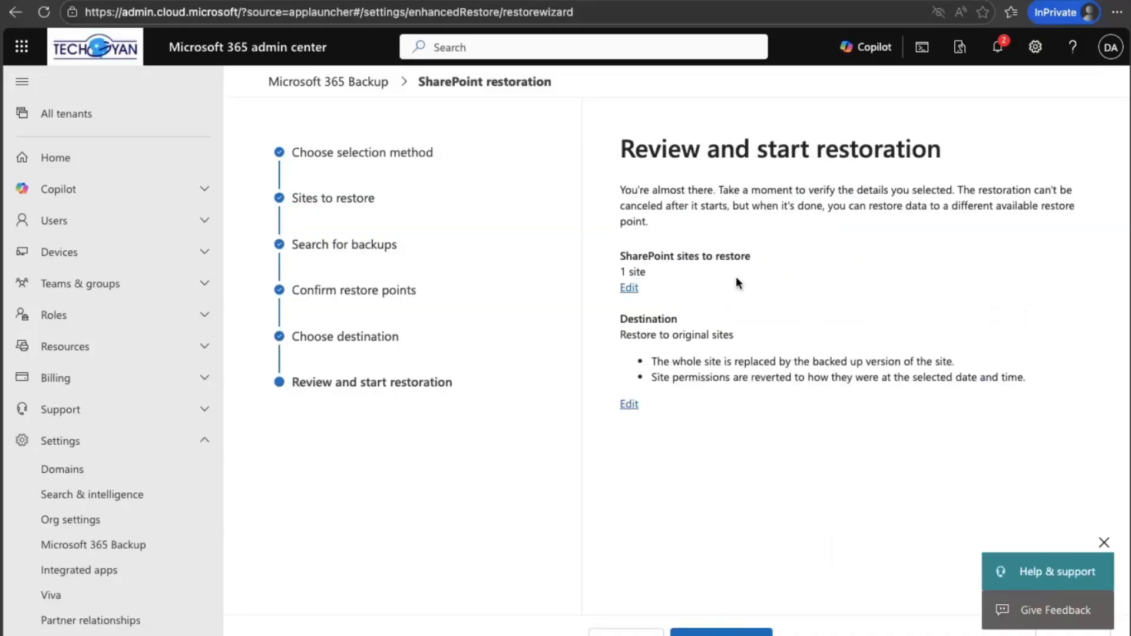
left_click(721, 633)
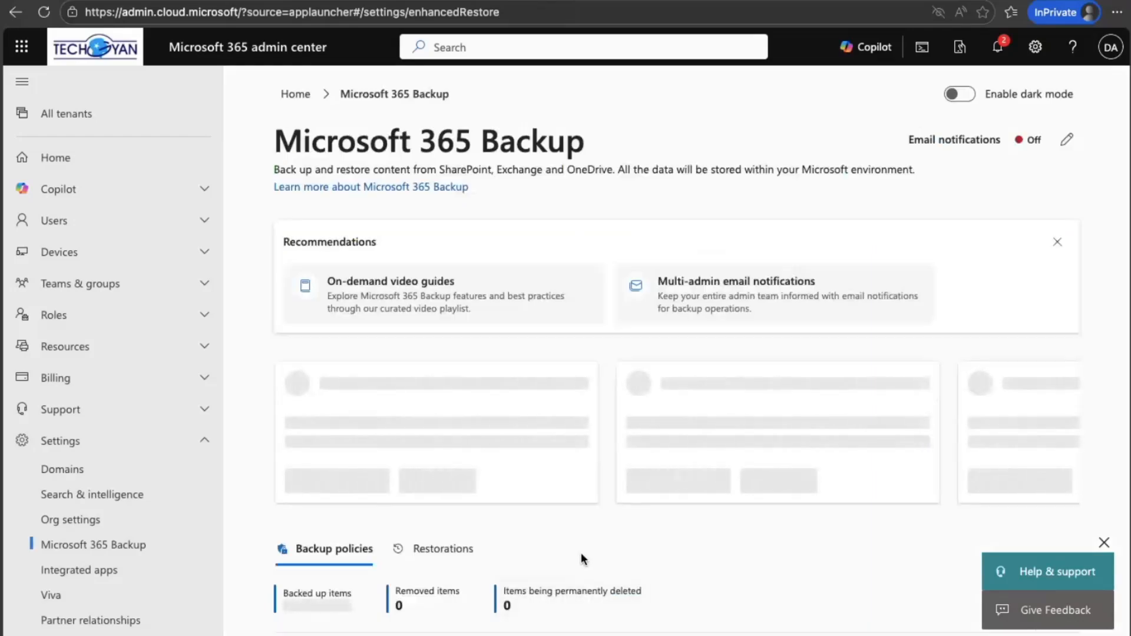
Step: Reload the Microsoft 365 Backup page to check the SharePoint restorations, and switch back to the test123 Documents library
left_click(449, 553)
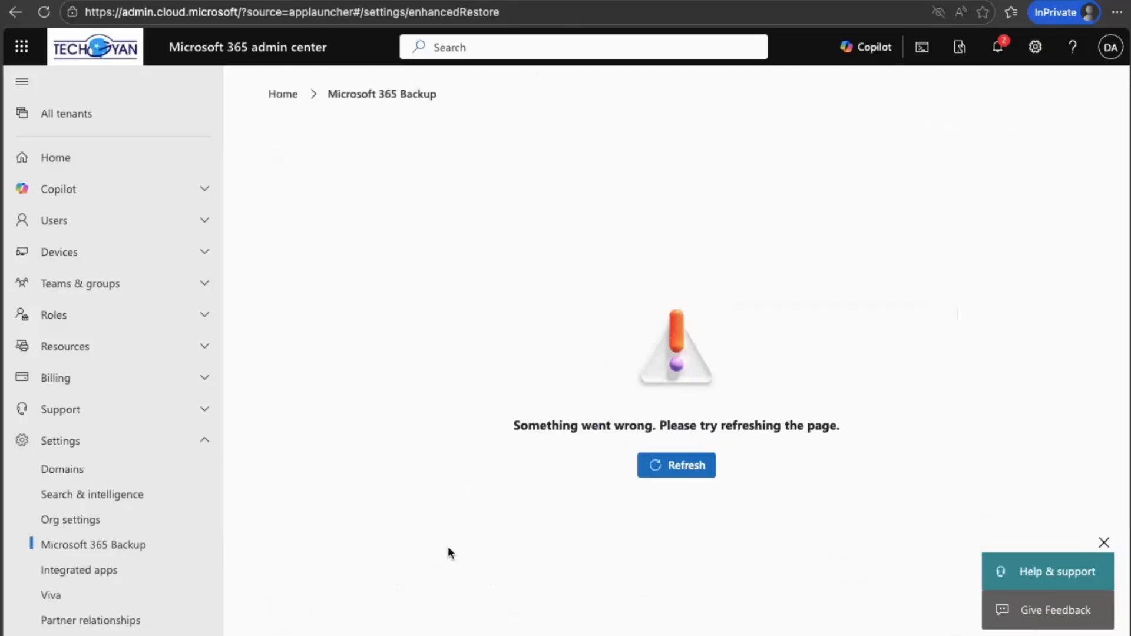
left_click(658, 465)
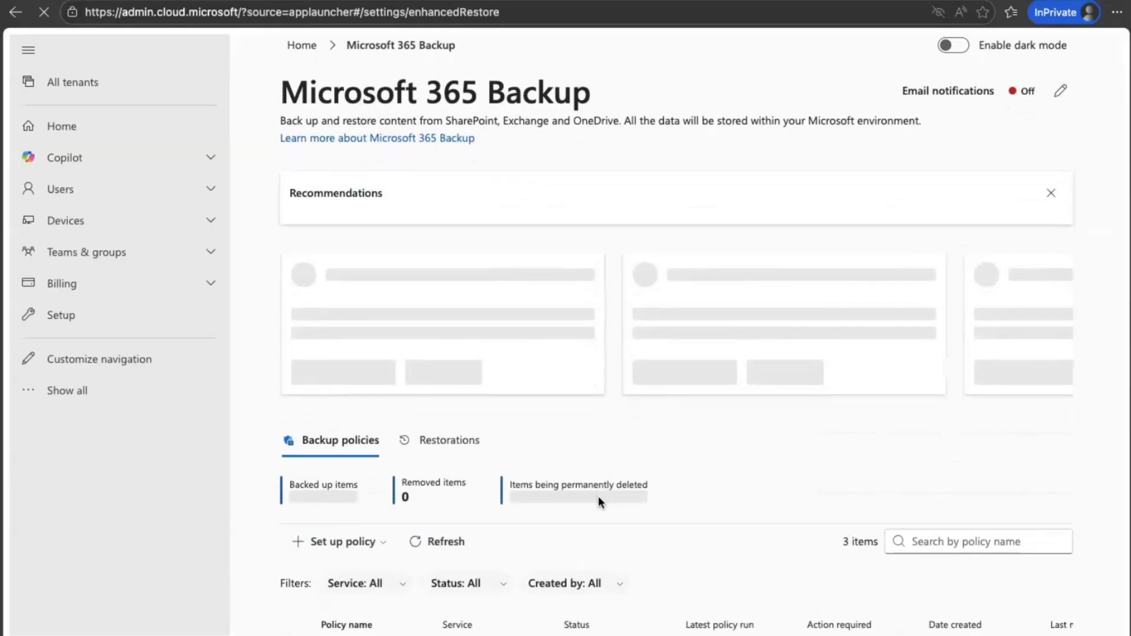
scroll(599, 496, "down", 2)
scroll(599, 500, "down", 1)
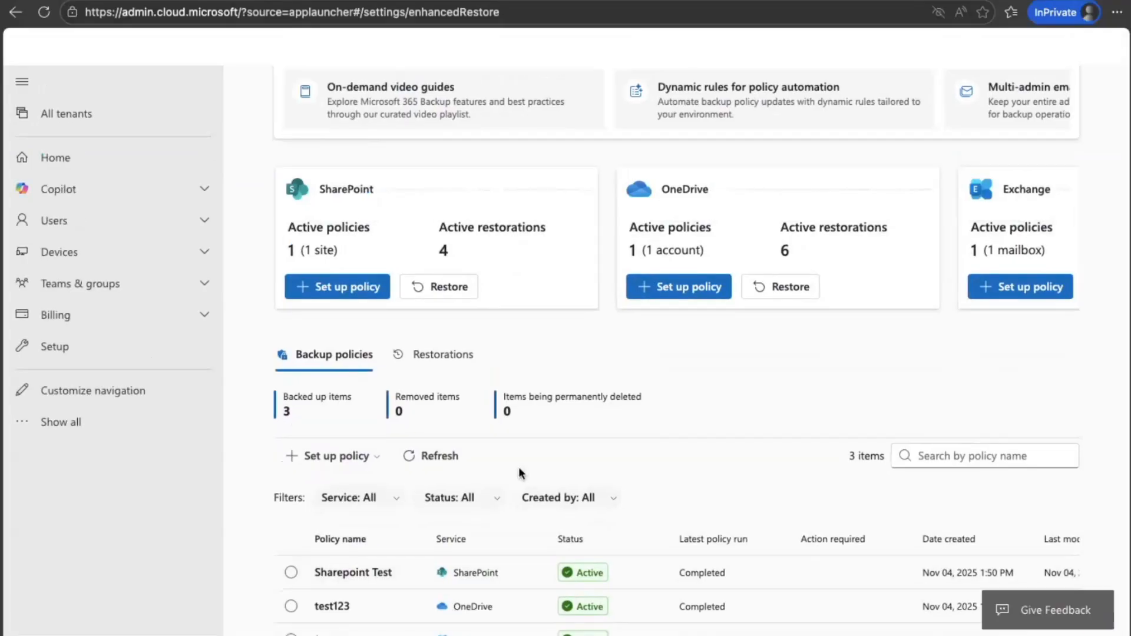
key("ctrl+Left")
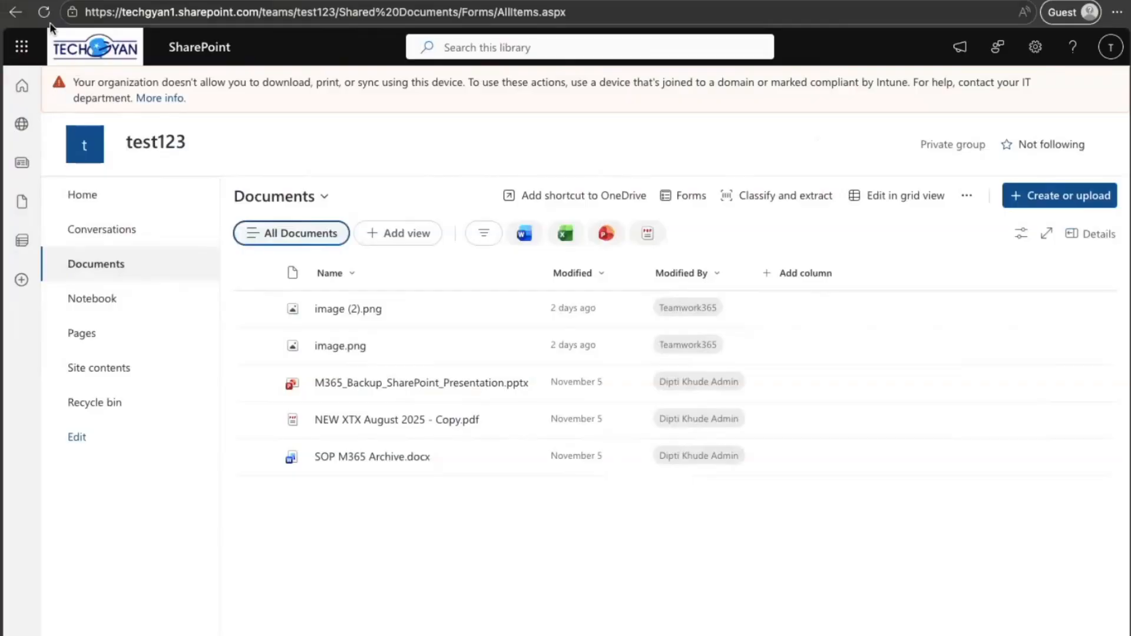
Step: Reload the test123 Documents library to check for the restored file
left_click(46, 13)
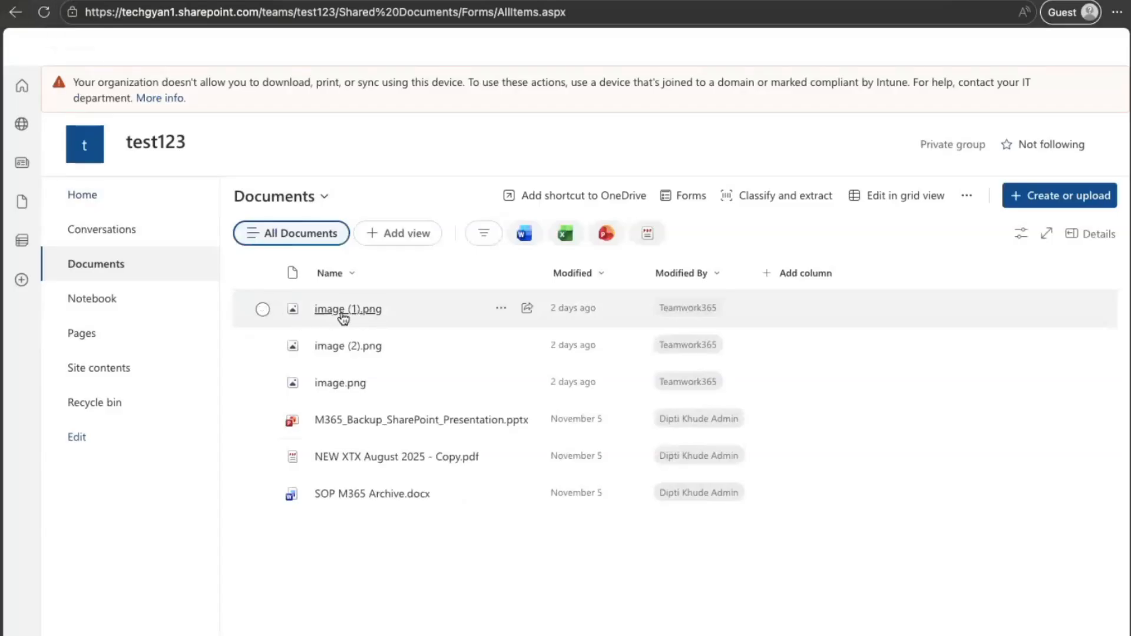
mouse_move(355, 317)
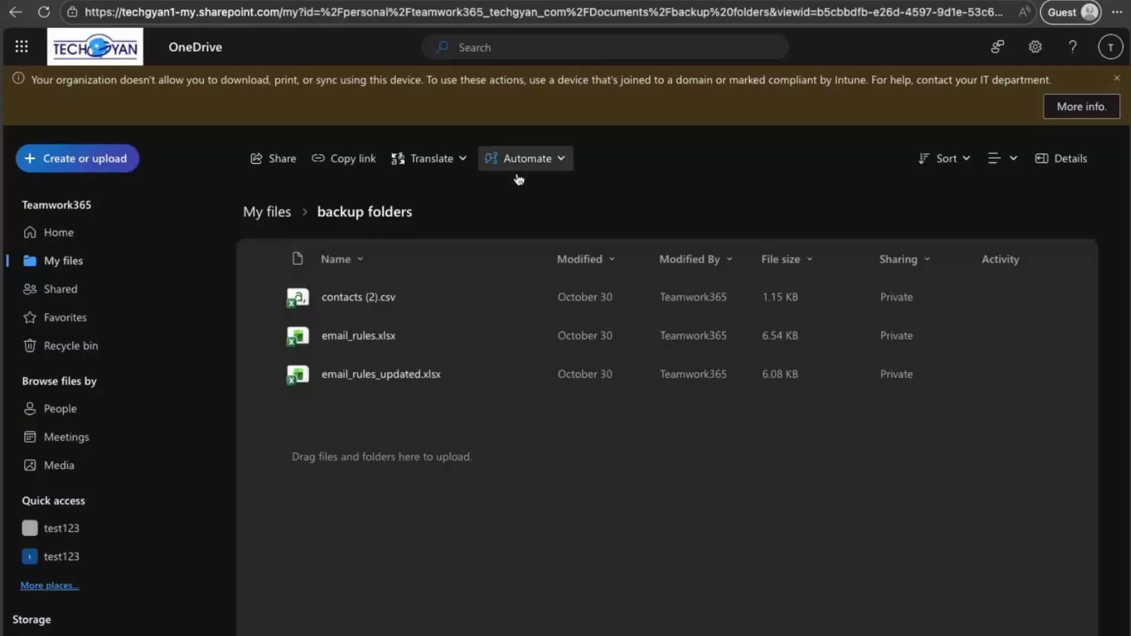
Step: Check which account is signed in to OneDrive, and delete contacts (2).csv from the backup folders folder
left_click(1110, 50)
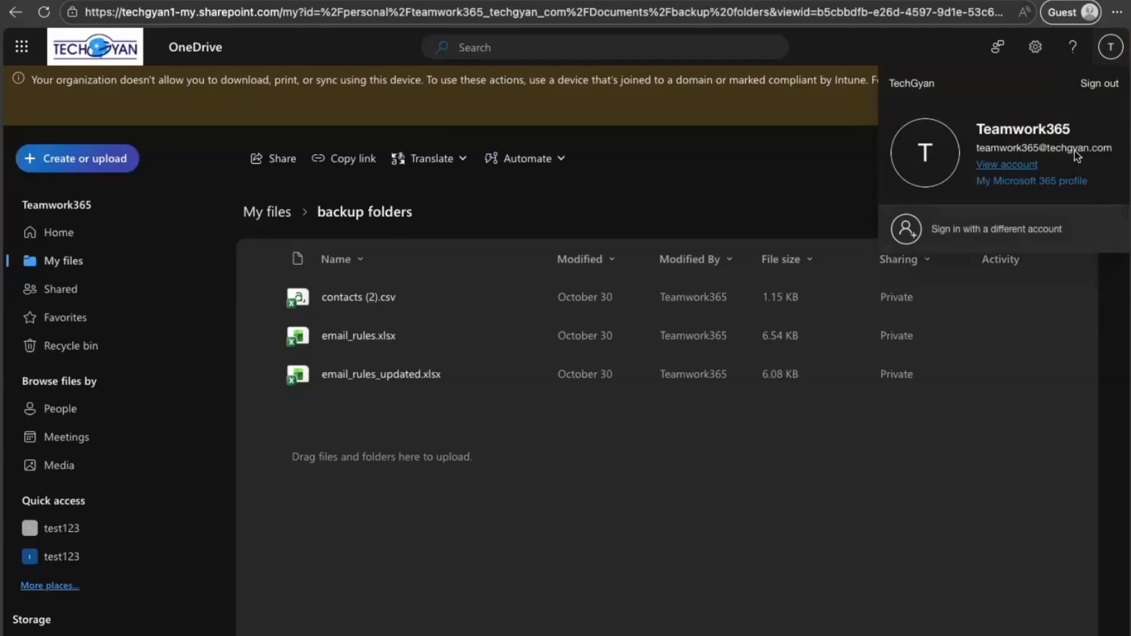
left_click(805, 181)
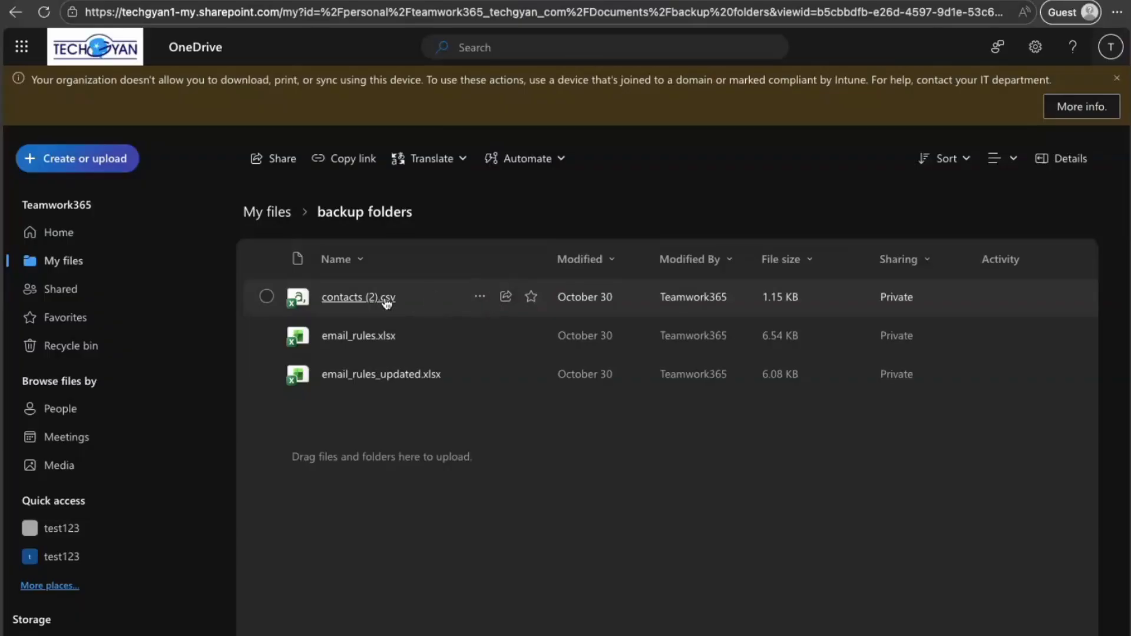
left_click(480, 297)
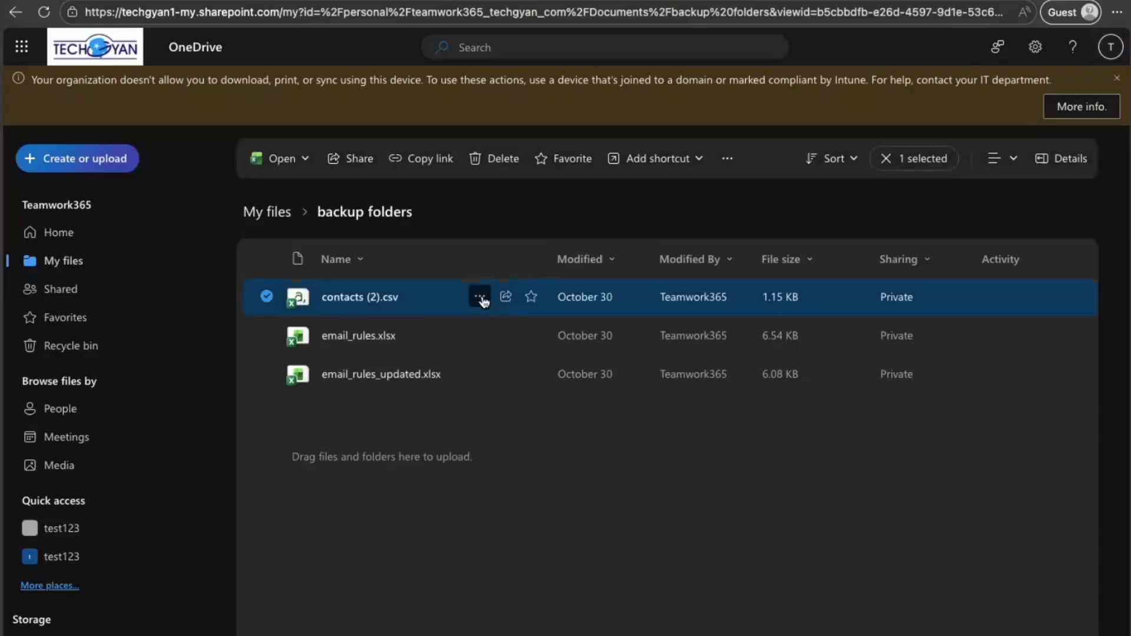
left_click(481, 297)
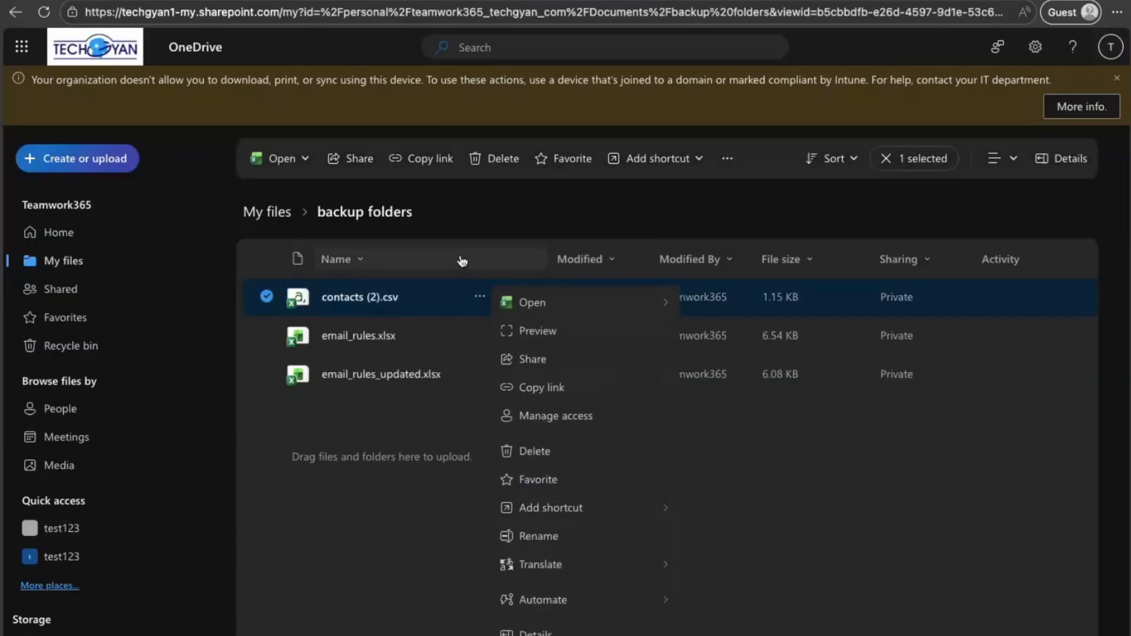
left_click(530, 450)
left_click(613, 412)
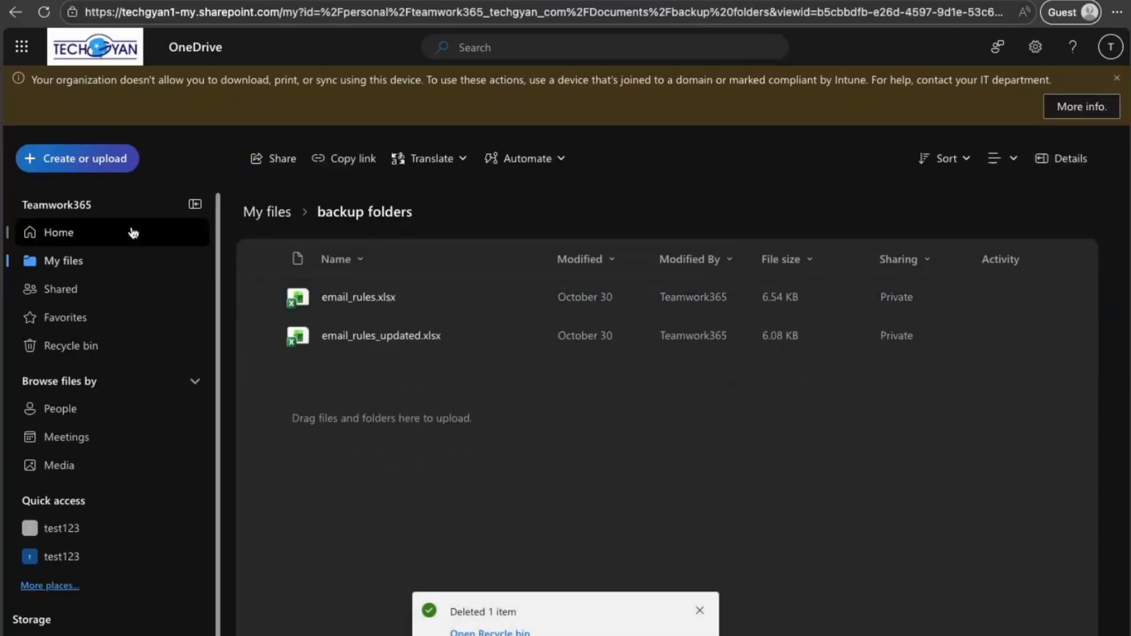
Step: Delete contacts (2).csv from the OneDrive recycle bin and dismiss the deletion notifications
left_click(77, 348)
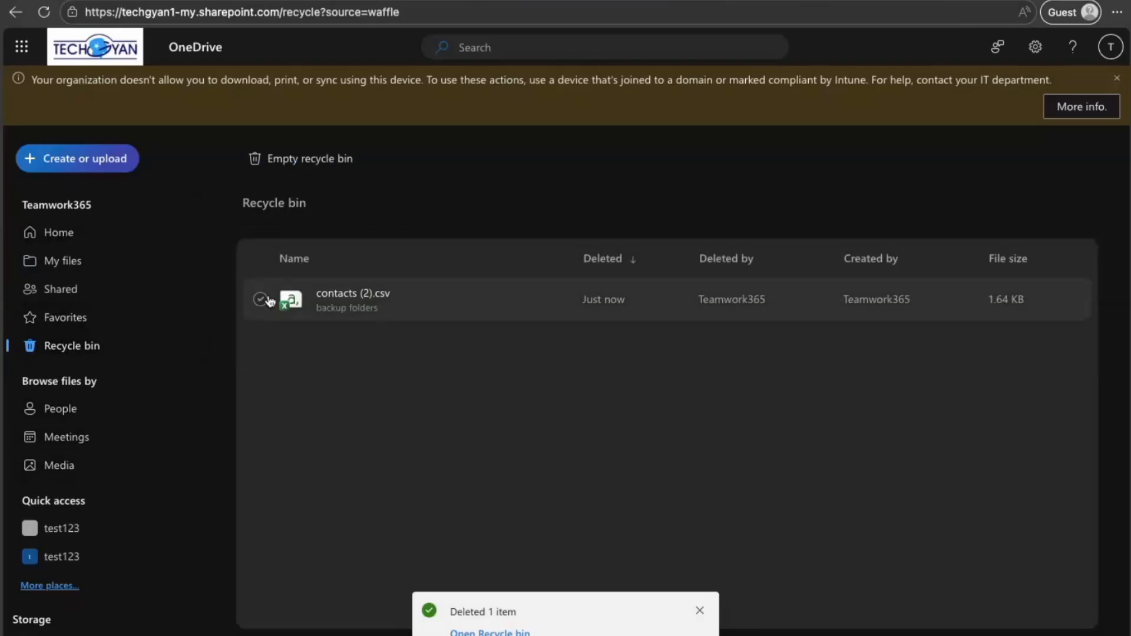
left_click(260, 299)
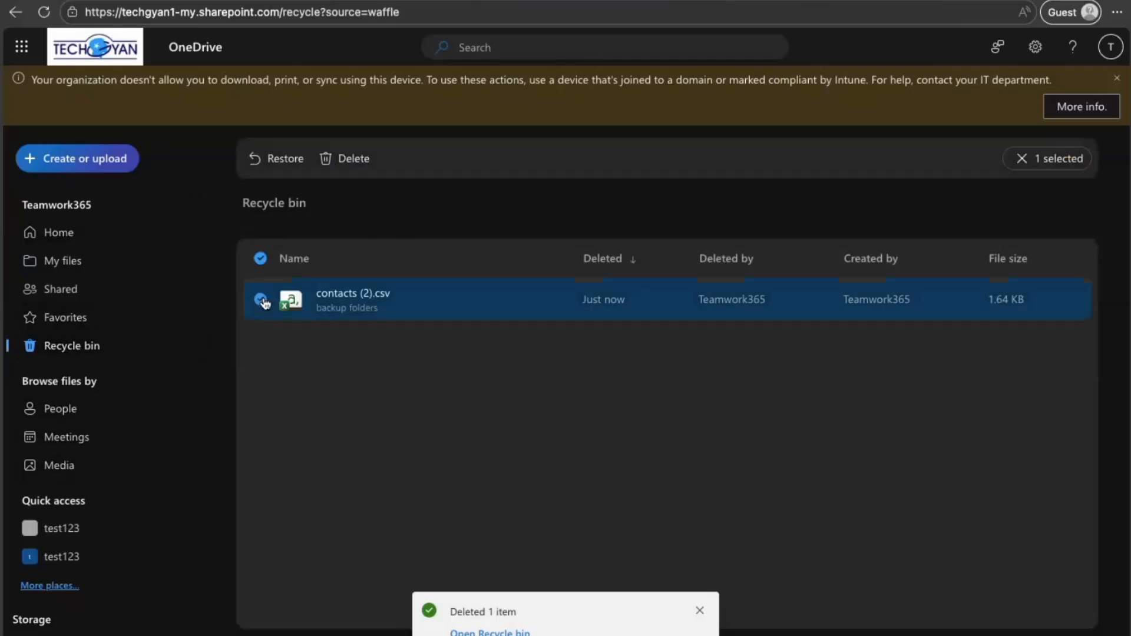
left_click(346, 159)
left_click(616, 409)
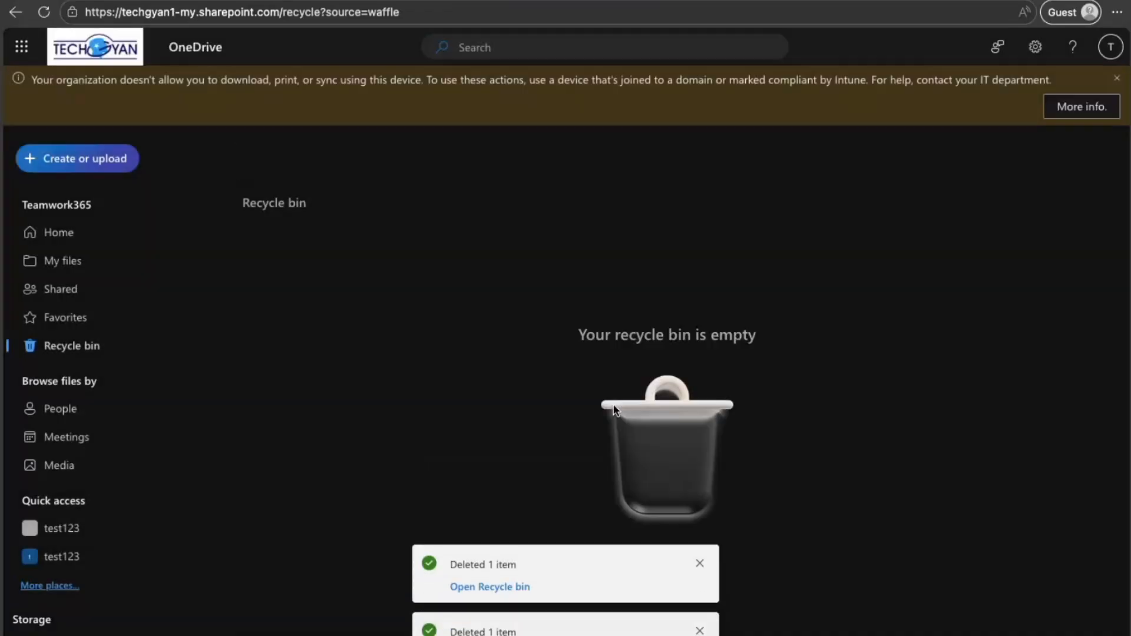
left_click(700, 563)
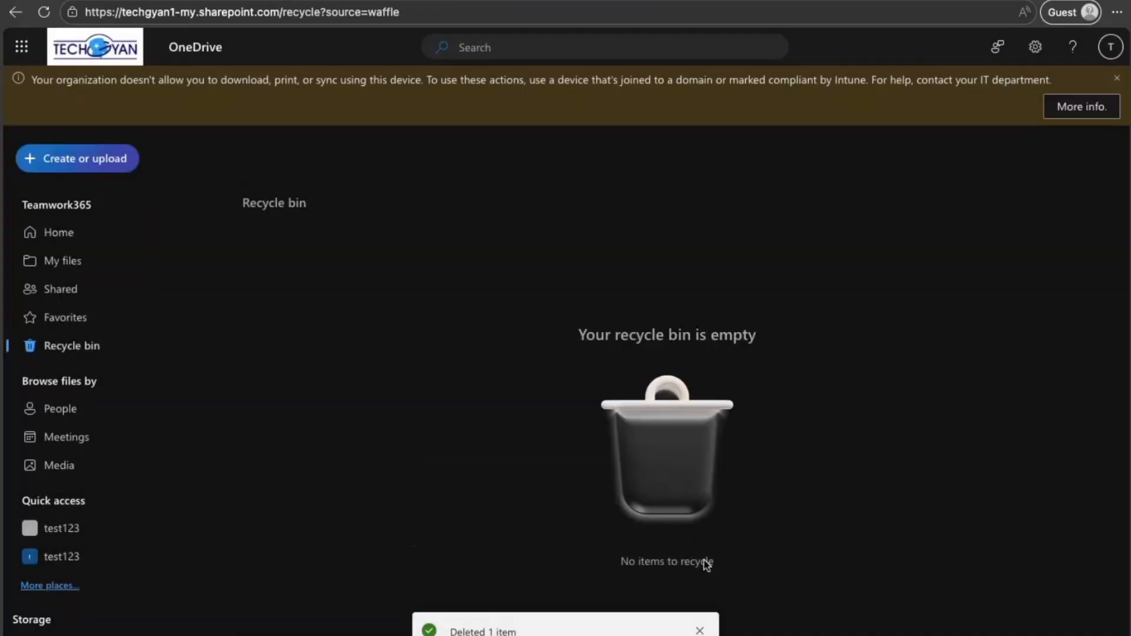
left_click(700, 630)
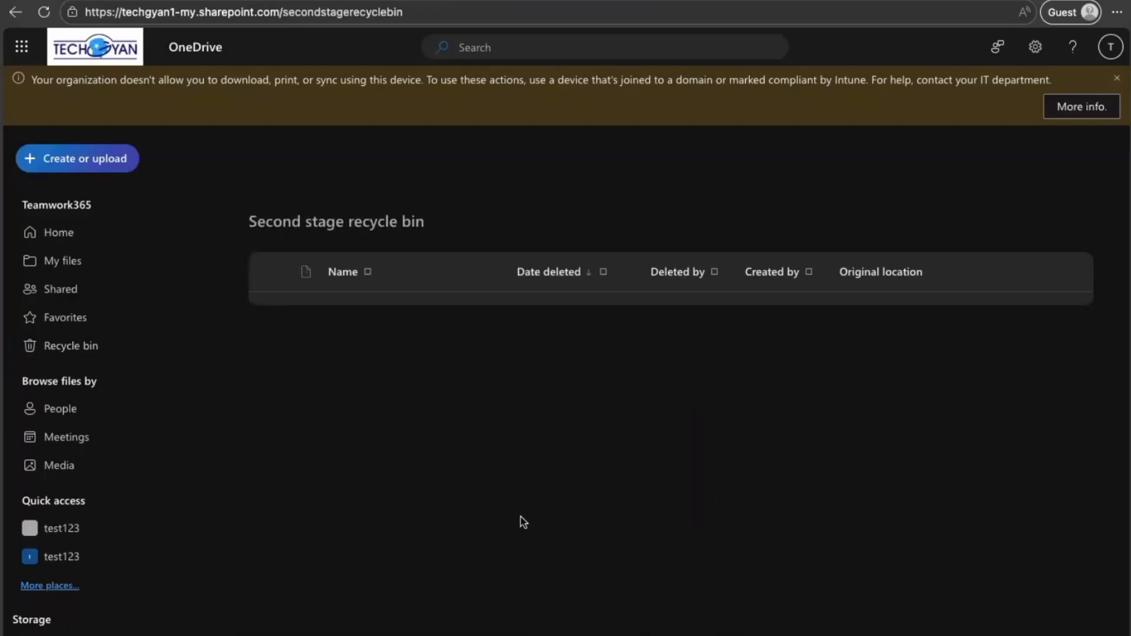
Step: Permanently delete contacts (2).csv from the second stage recycle bin, and reopen the backup folders folder to check its contents
left_click(274, 315)
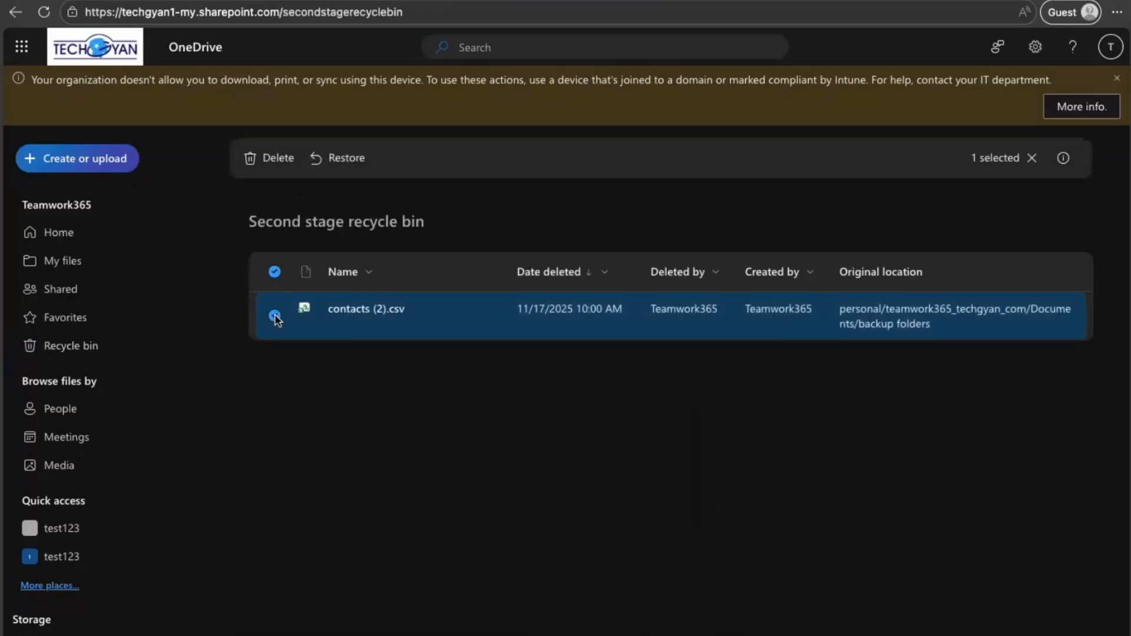
left_click(278, 159)
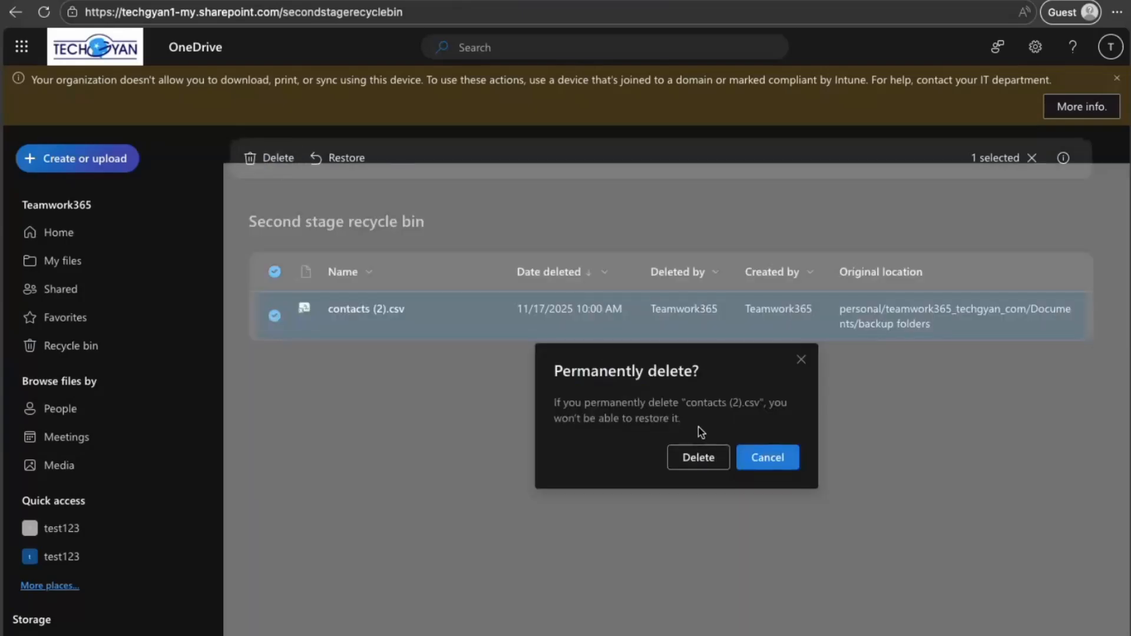
left_click(699, 457)
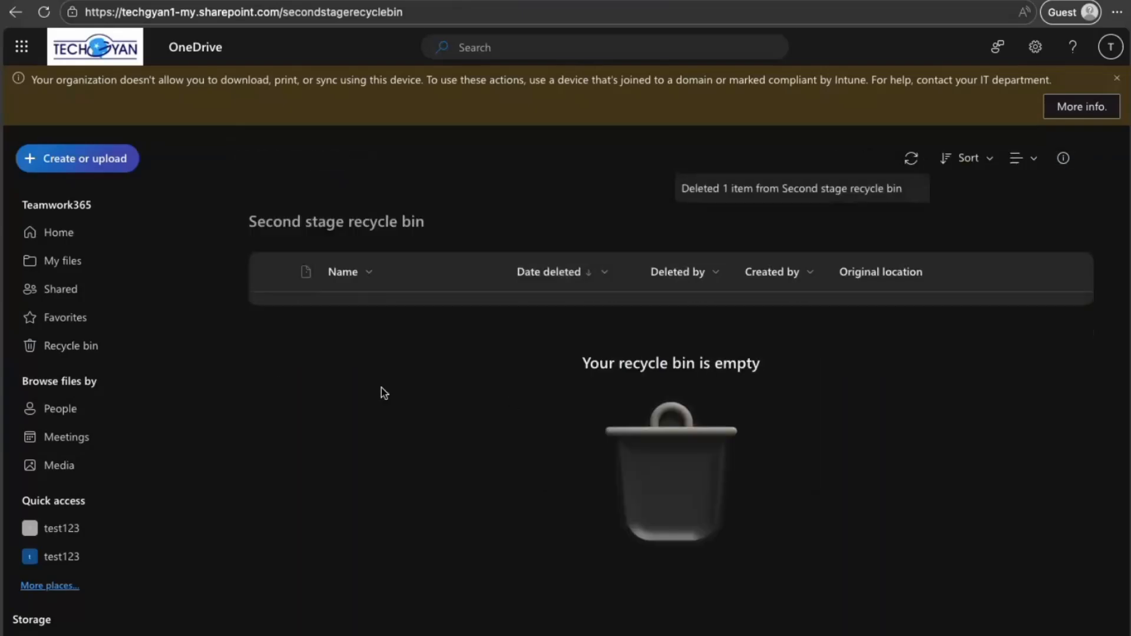
left_click(98, 272)
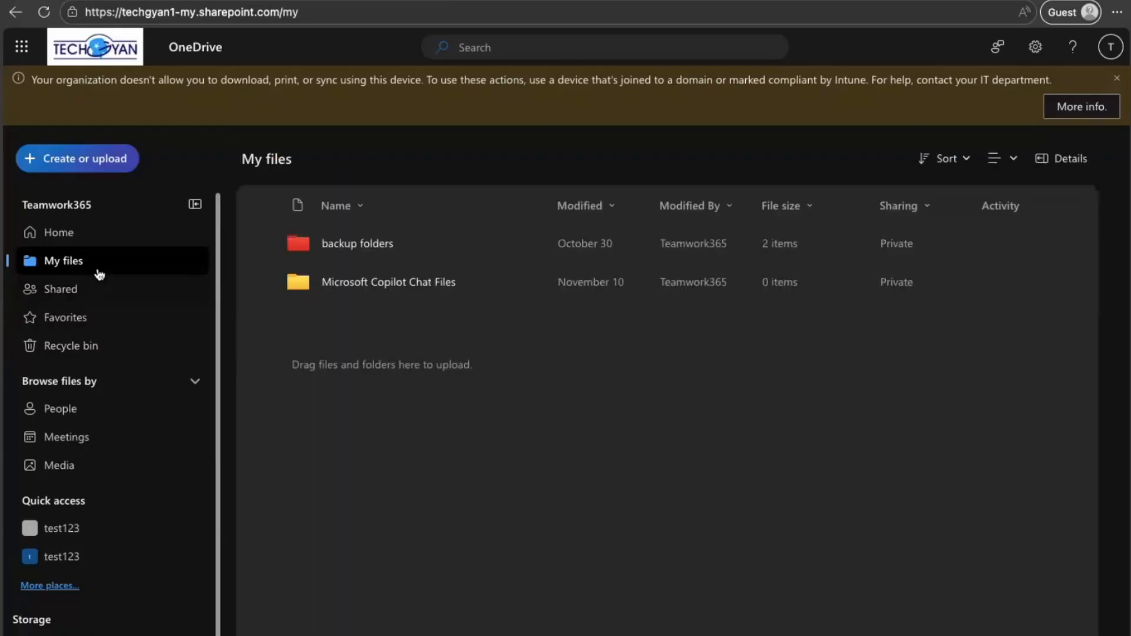
left_click(340, 243)
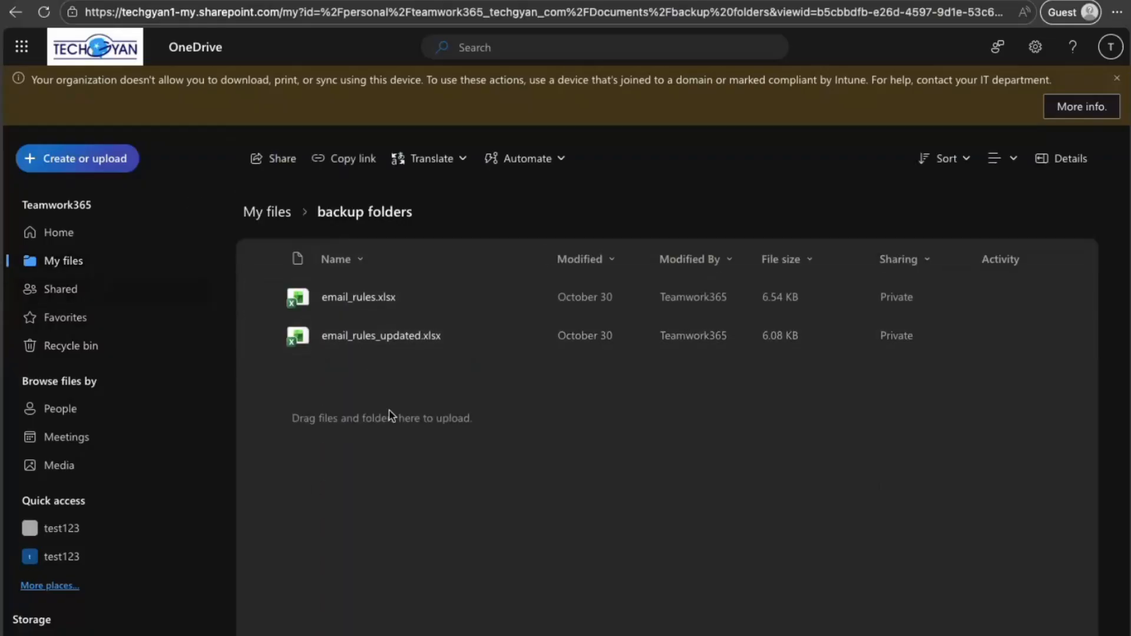
Step: Switch to the Microsoft 365 admin center and begin a OneDrive restoration with accounts selected individually
key("ctrl+Right")
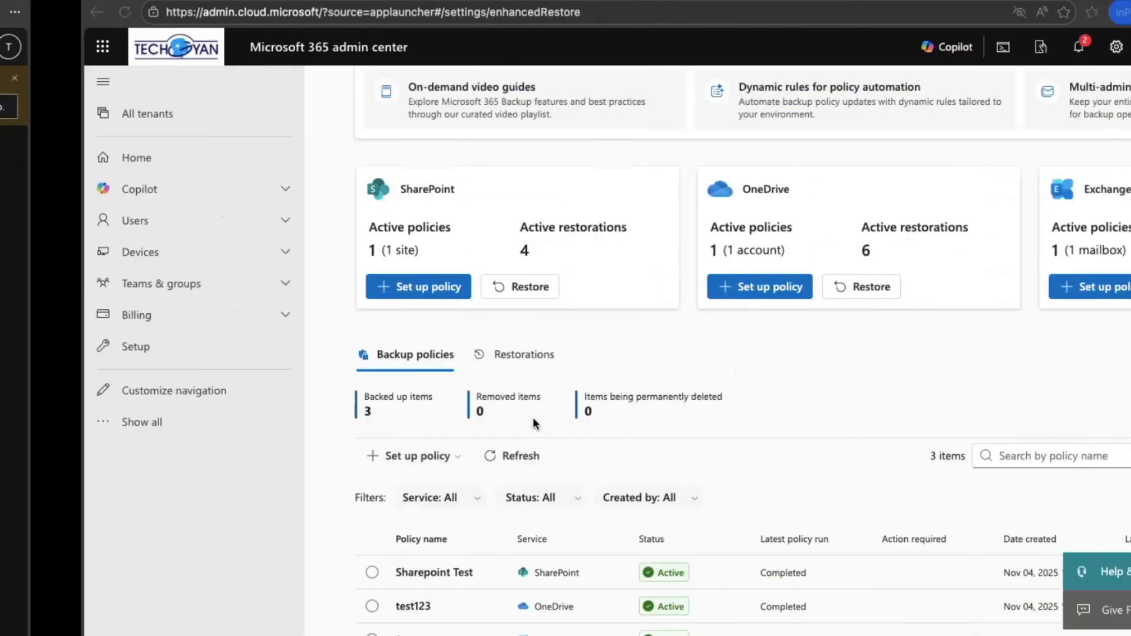
scroll(547, 404, "up", 3)
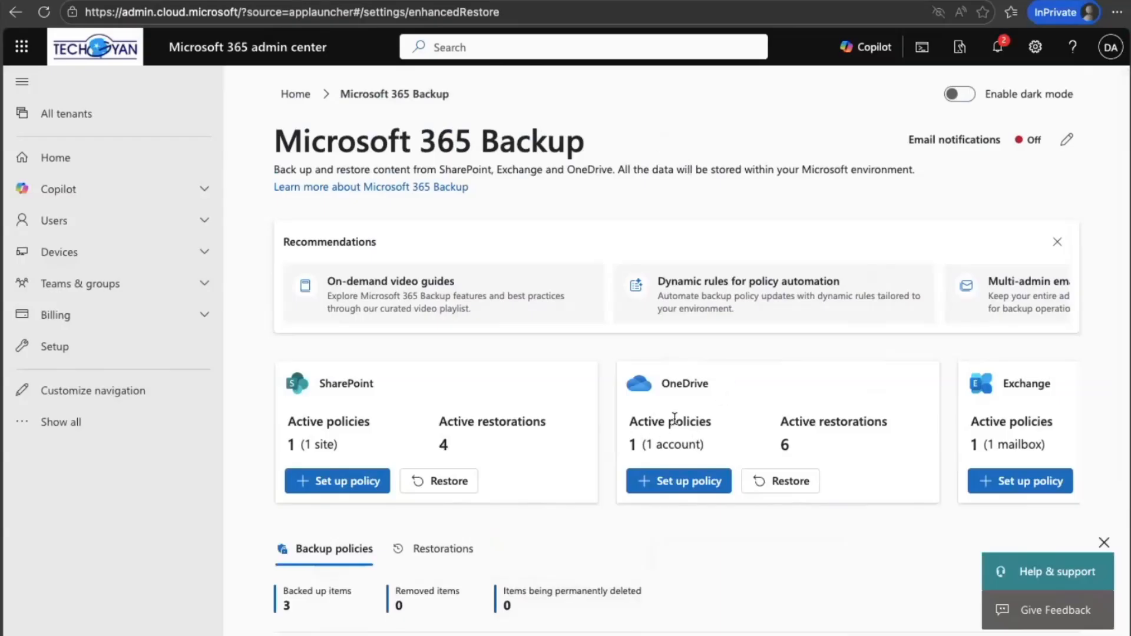
left_click(770, 482)
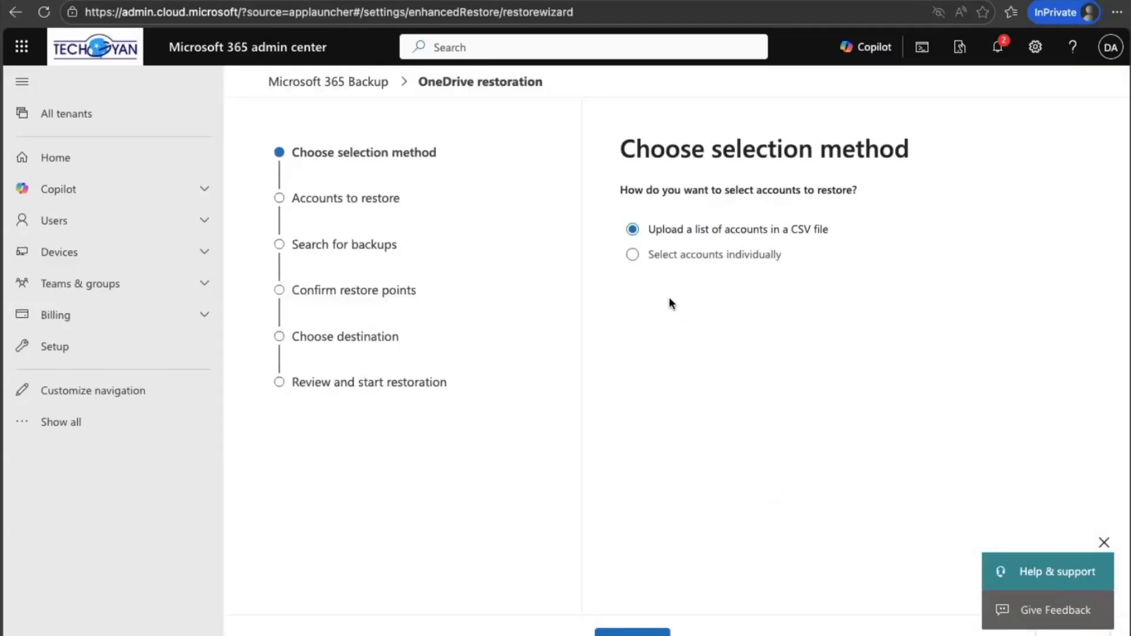
left_click(632, 256)
left_click(632, 633)
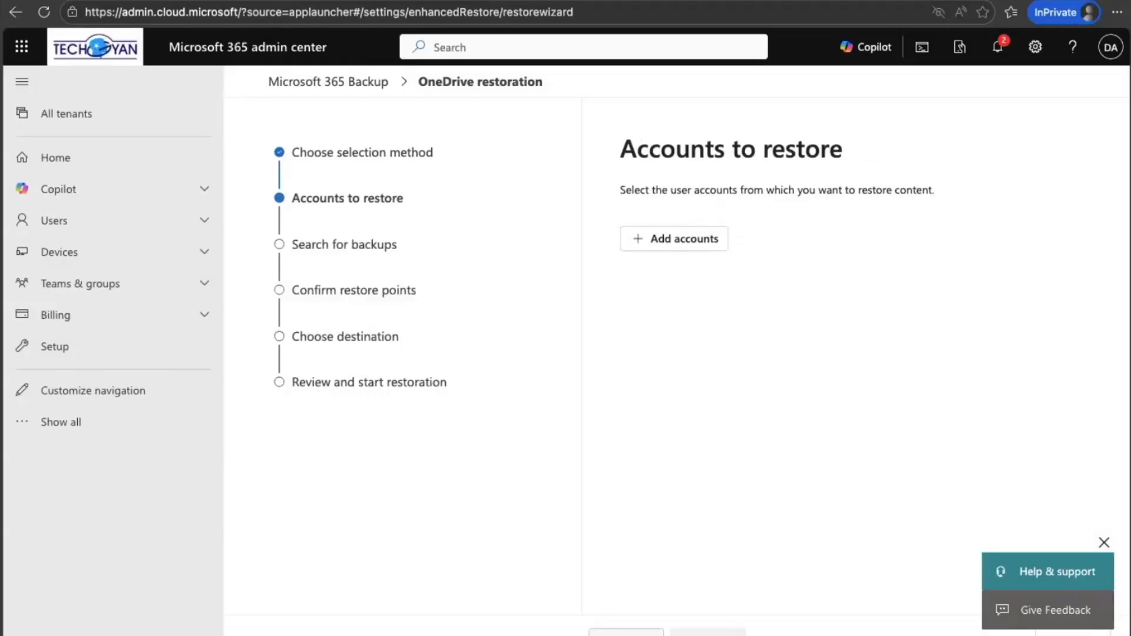
Step: Add the Teamwork365 account as the account to restore and continue to the backup search
left_click(693, 235)
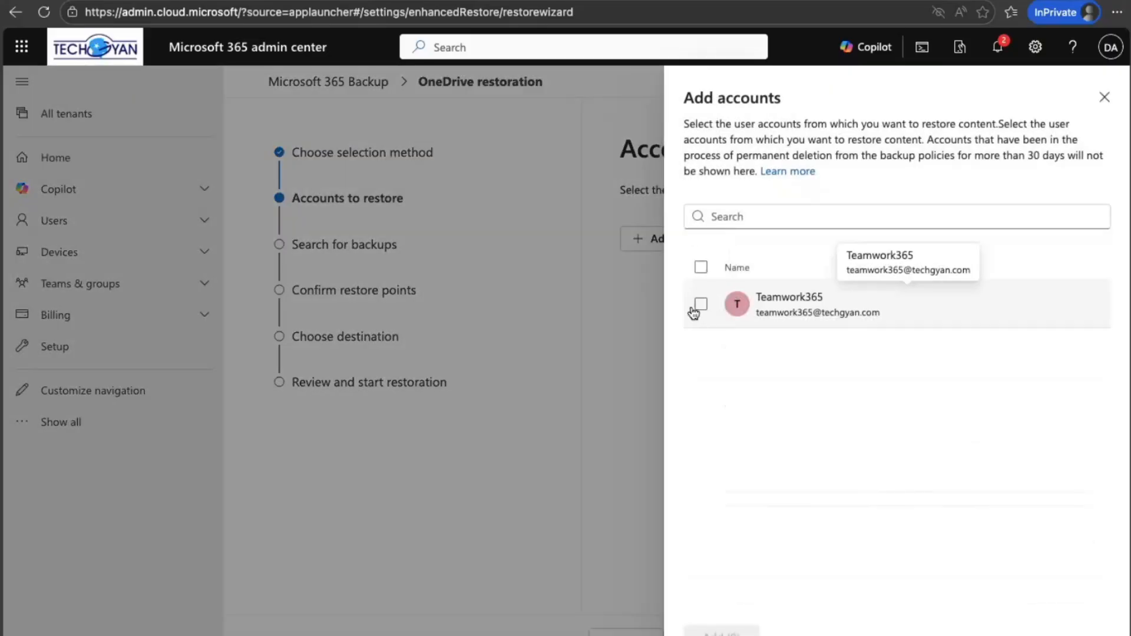
left_click(700, 305)
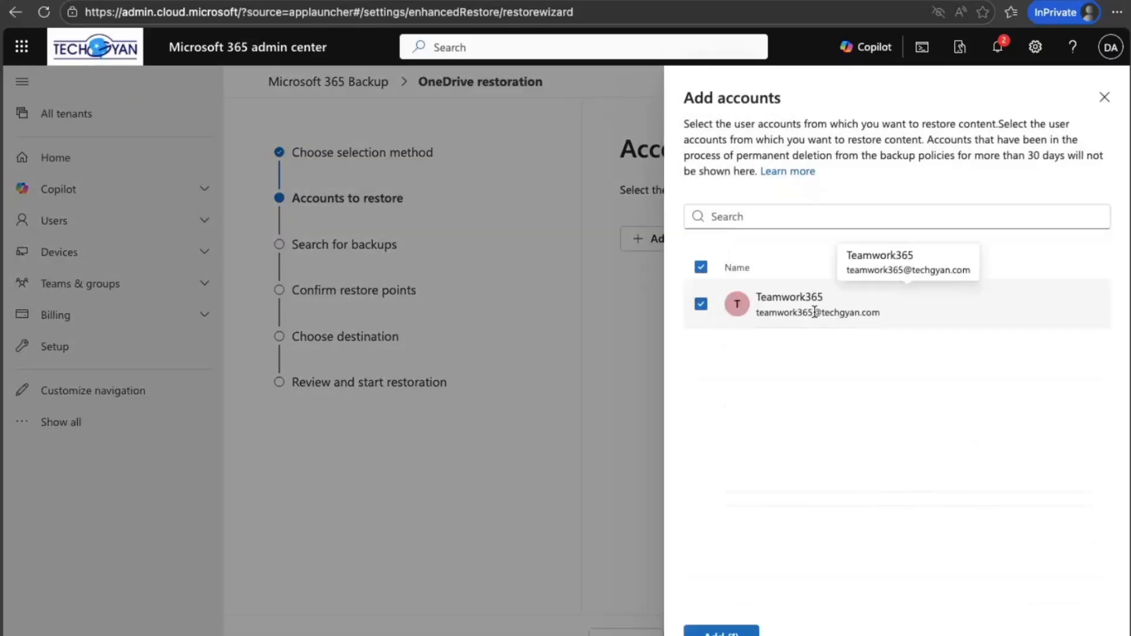
left_click(721, 631)
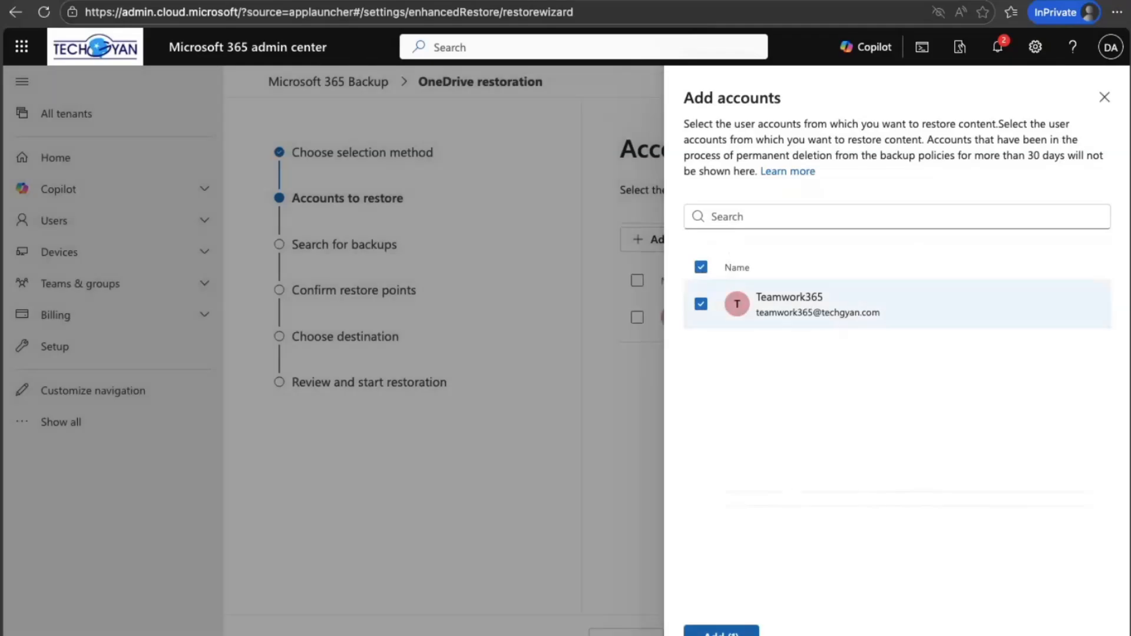
left_click(707, 633)
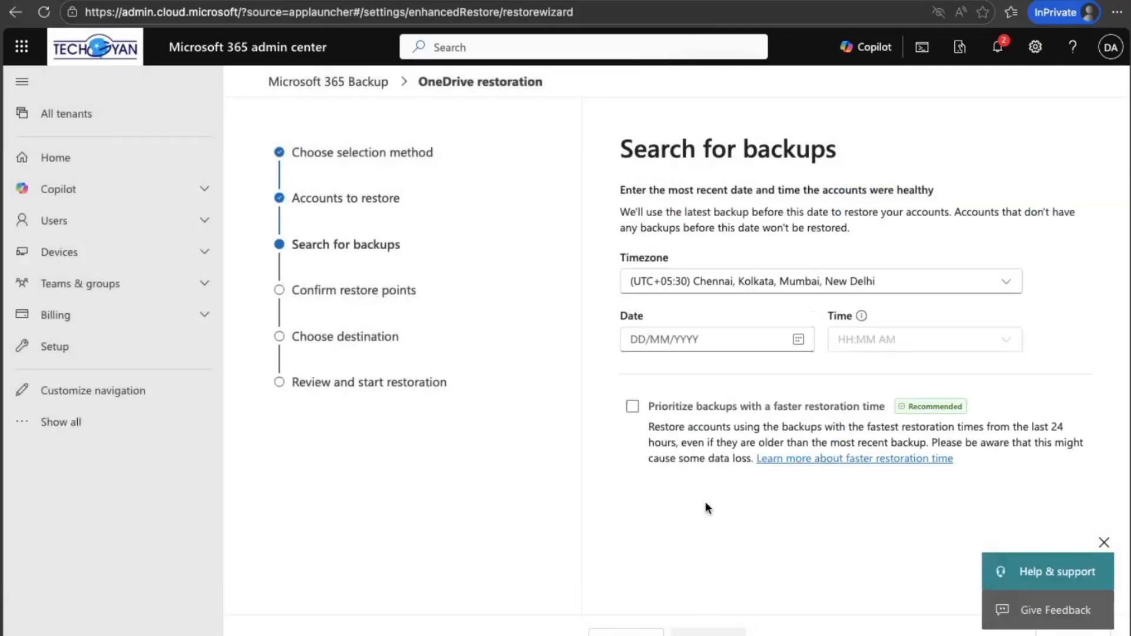
Step: Search for OneDrive backups before 17/11/2025 9:30 AM, prioritizing those with a faster restoration time
left_click(799, 339)
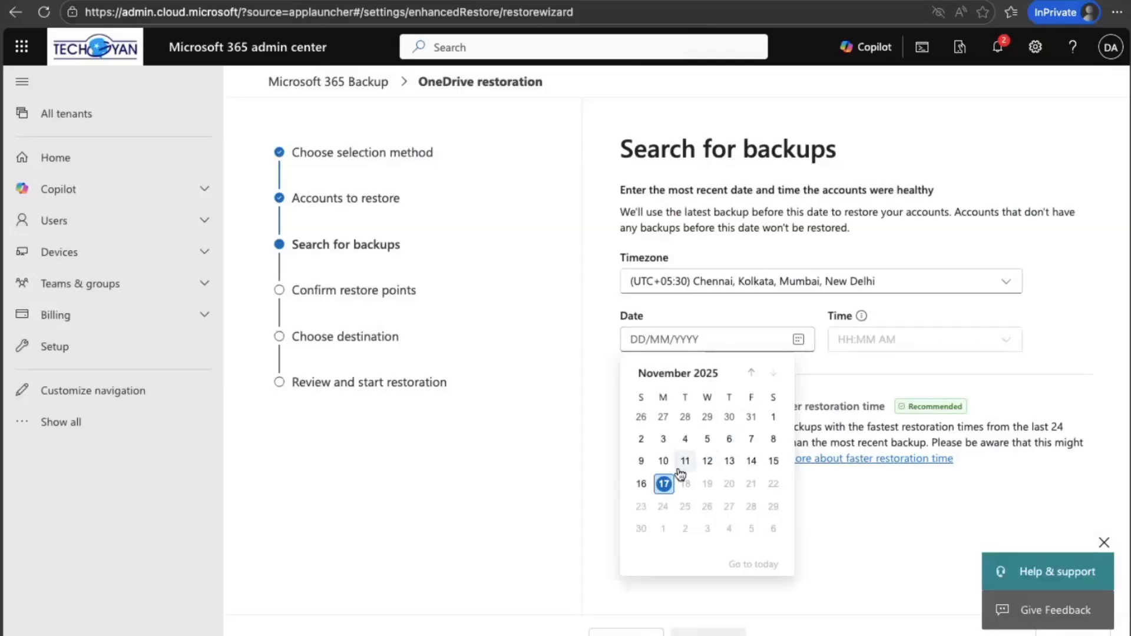
left_click(662, 482)
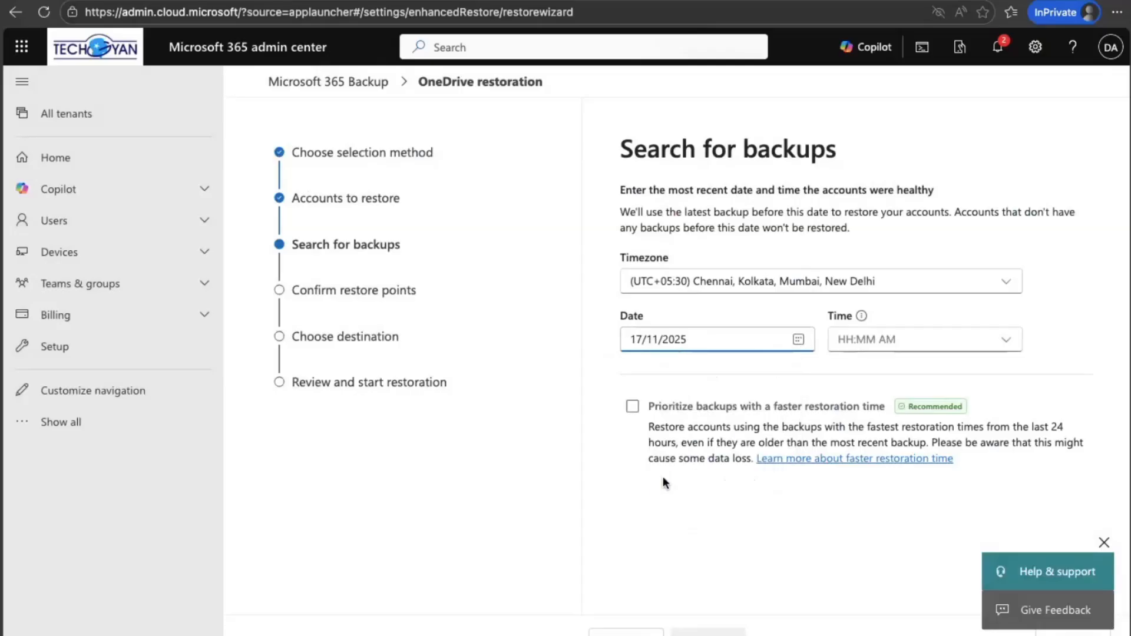
left_click(1005, 340)
scroll(908, 462, "down", 5)
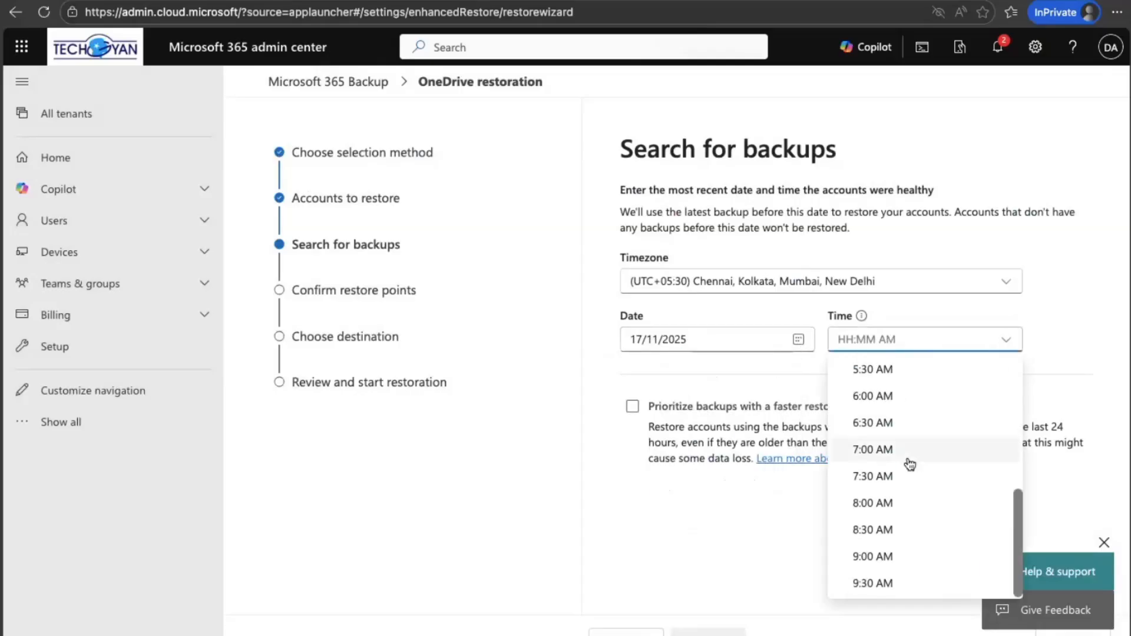
left_click(872, 583)
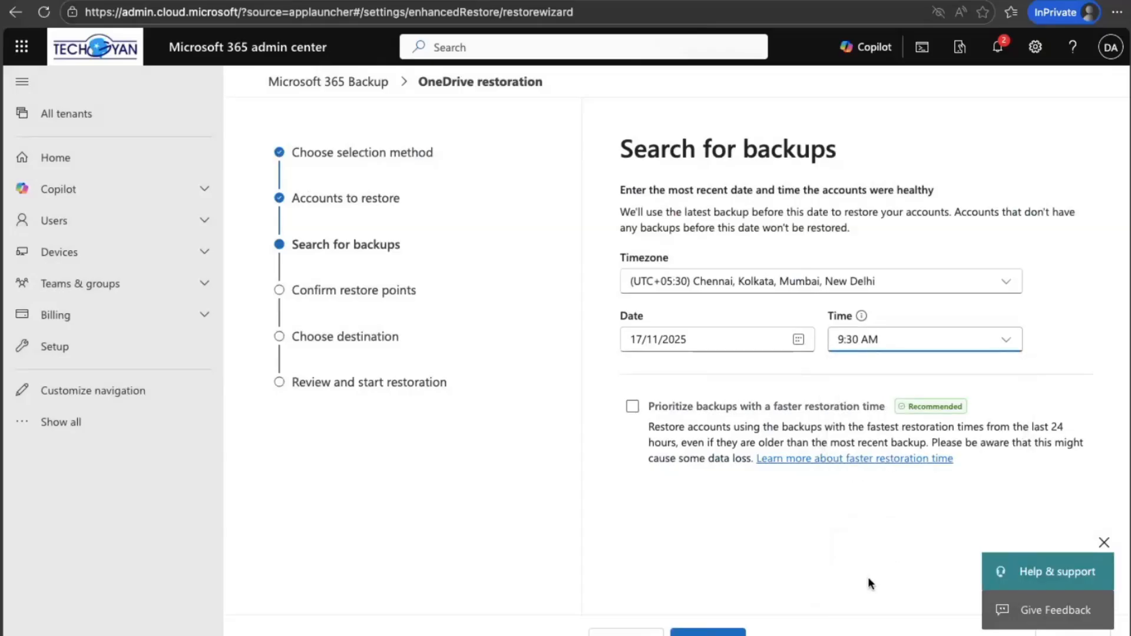
left_click(630, 407)
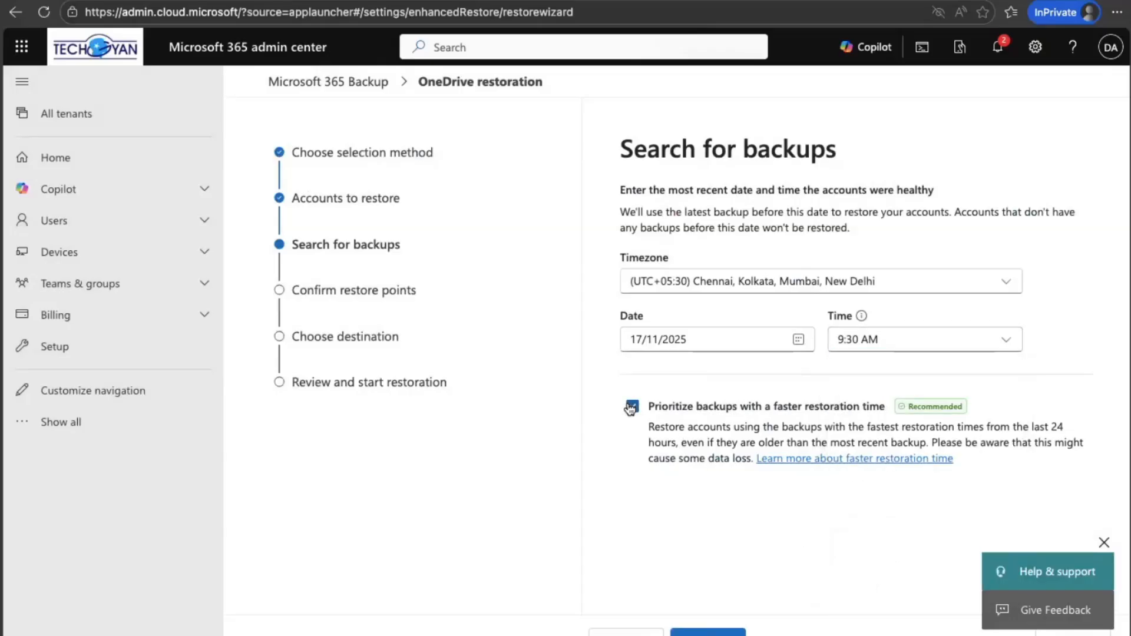
left_click(690, 628)
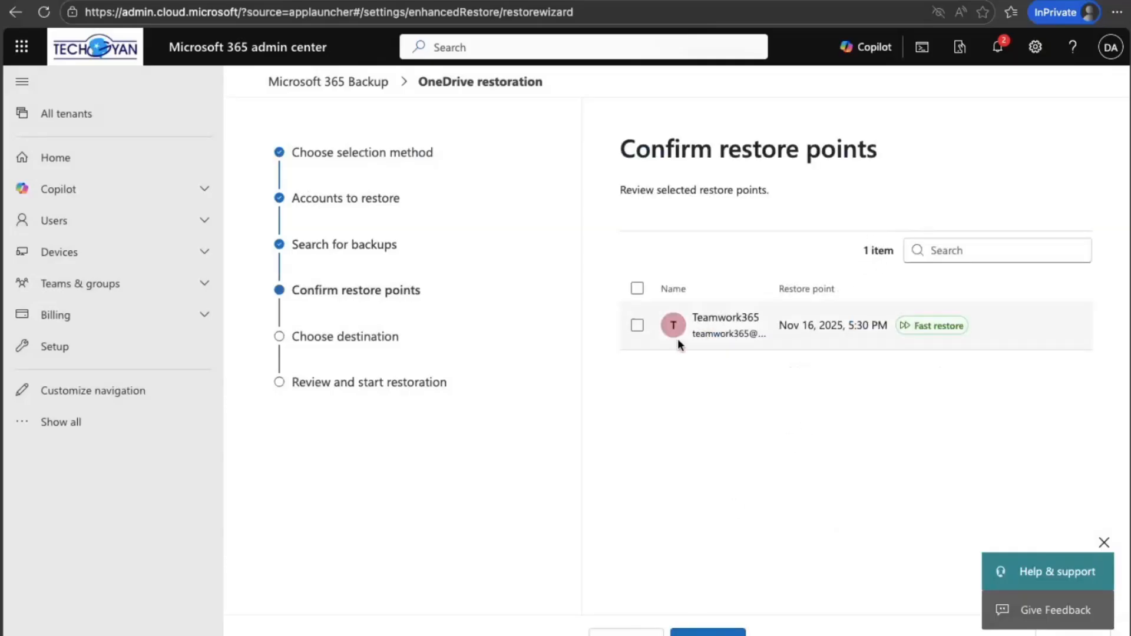
Step: Confirm the Teamwork365 restore point, choose the original OneDrive accounts as destination, and continue to the restoration review
left_click(638, 334)
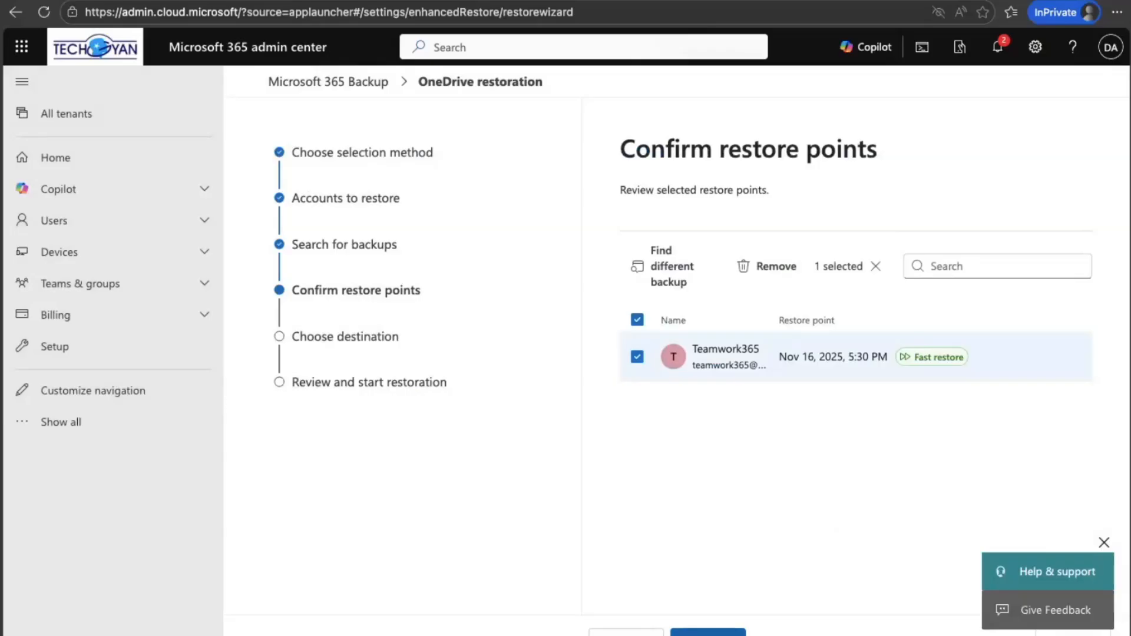
left_click(706, 632)
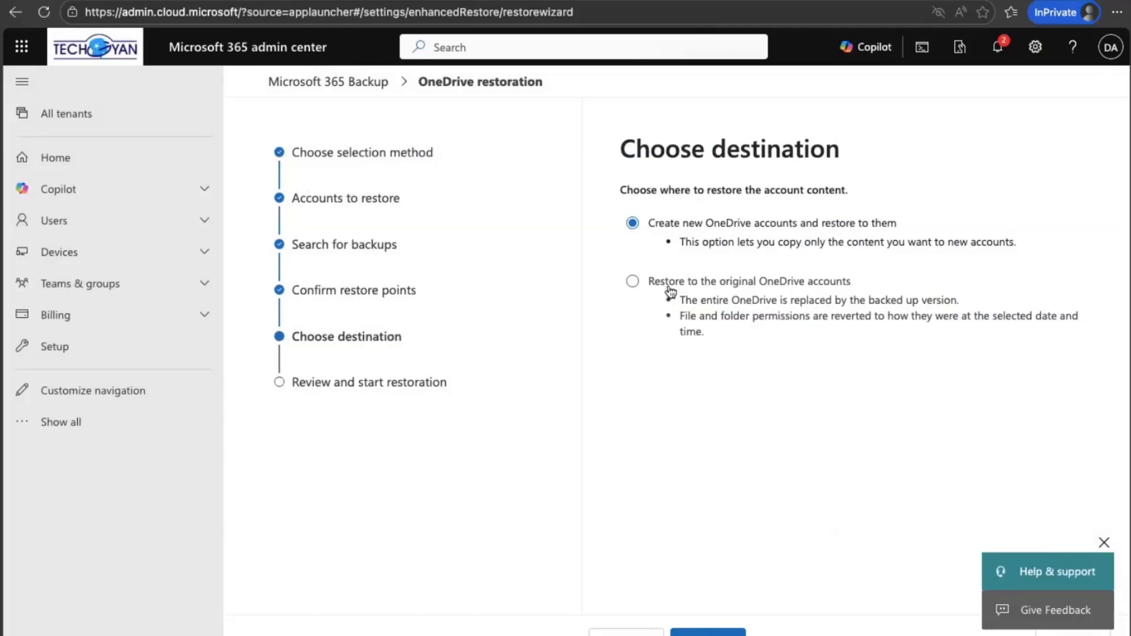
left_click(632, 284)
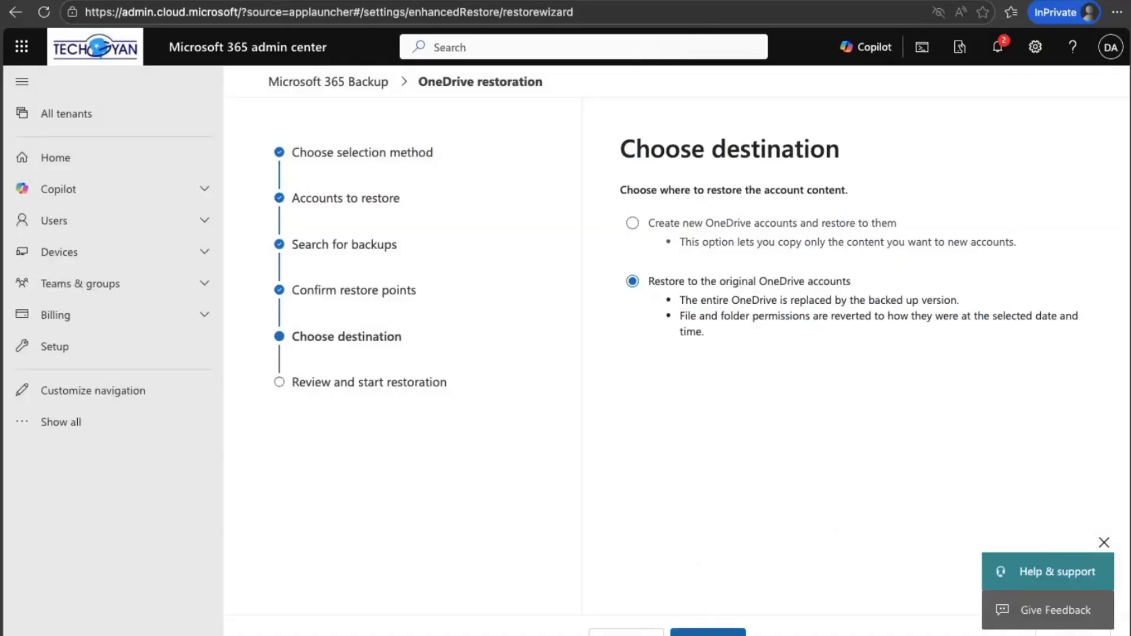
left_click(708, 634)
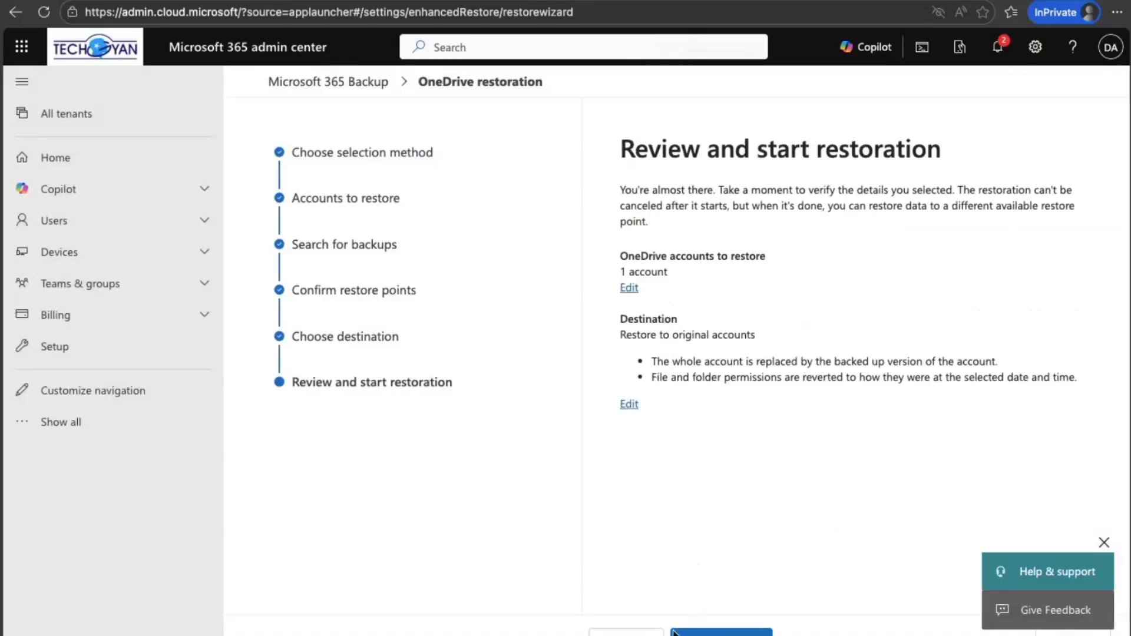
Step: Start the OneDrive restoration and open the list of restorations in Microsoft 365 Backup
left_click(721, 633)
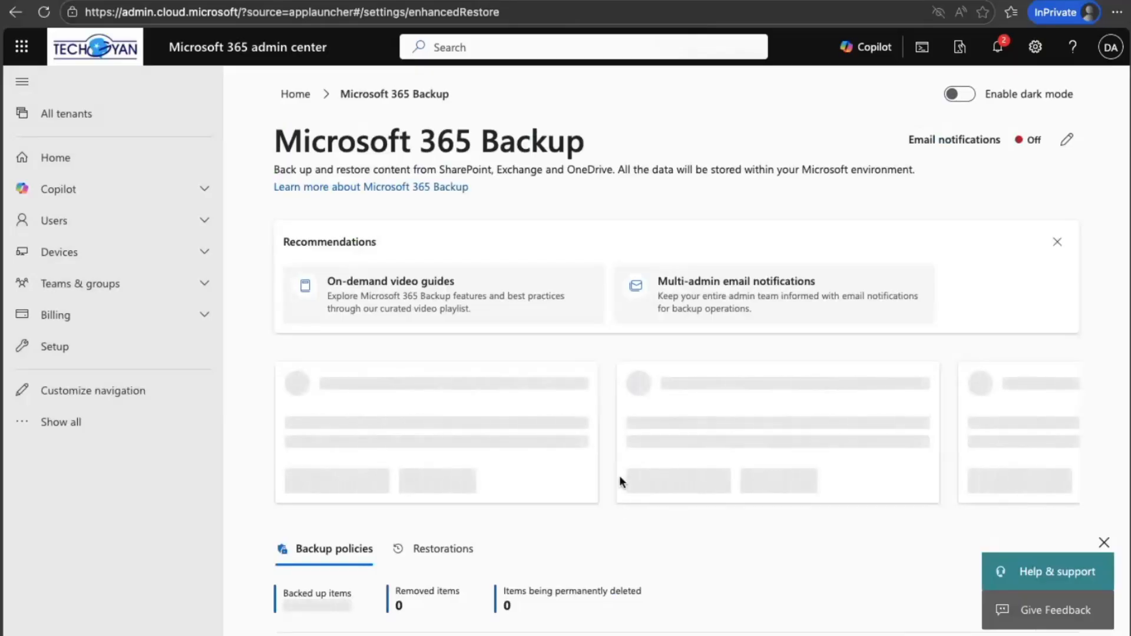
left_click(448, 551)
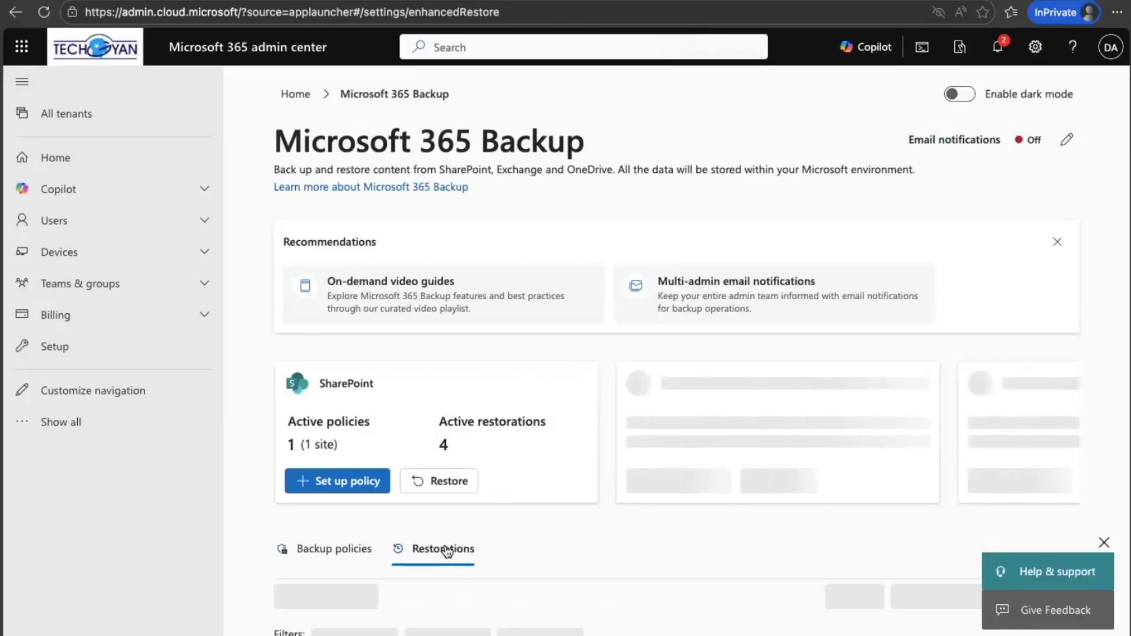
scroll(446, 549, "down", 5)
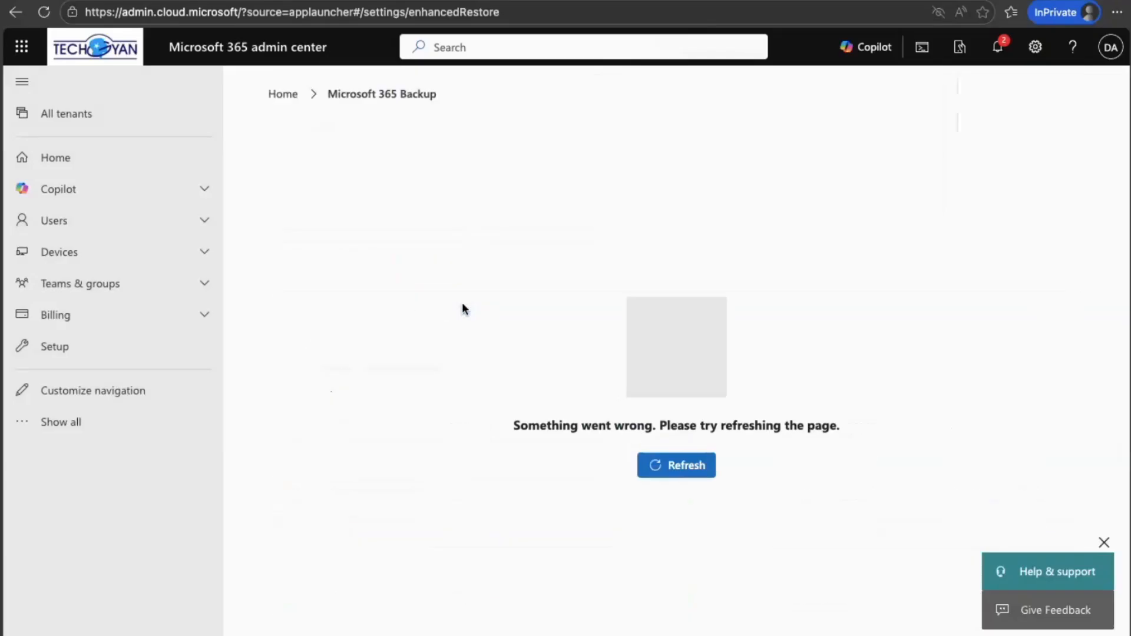
Step: Reload the Microsoft 365 Backup page, check the restorations list, and inspect the backup folders directory in OneDrive
left_click(649, 471)
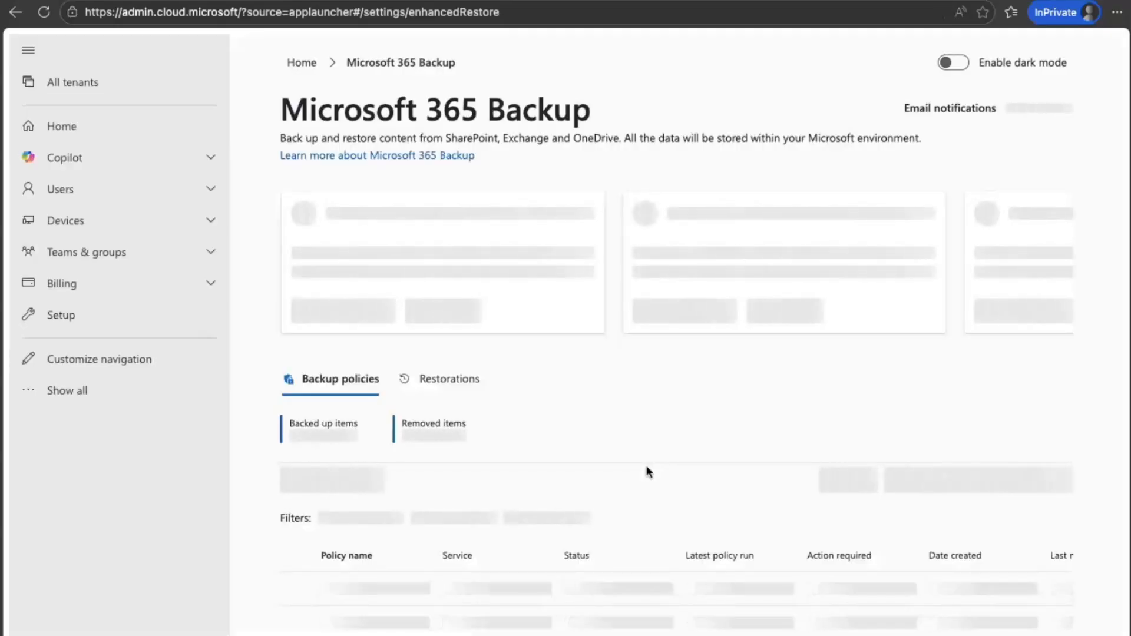
scroll(647, 471, "down", 3)
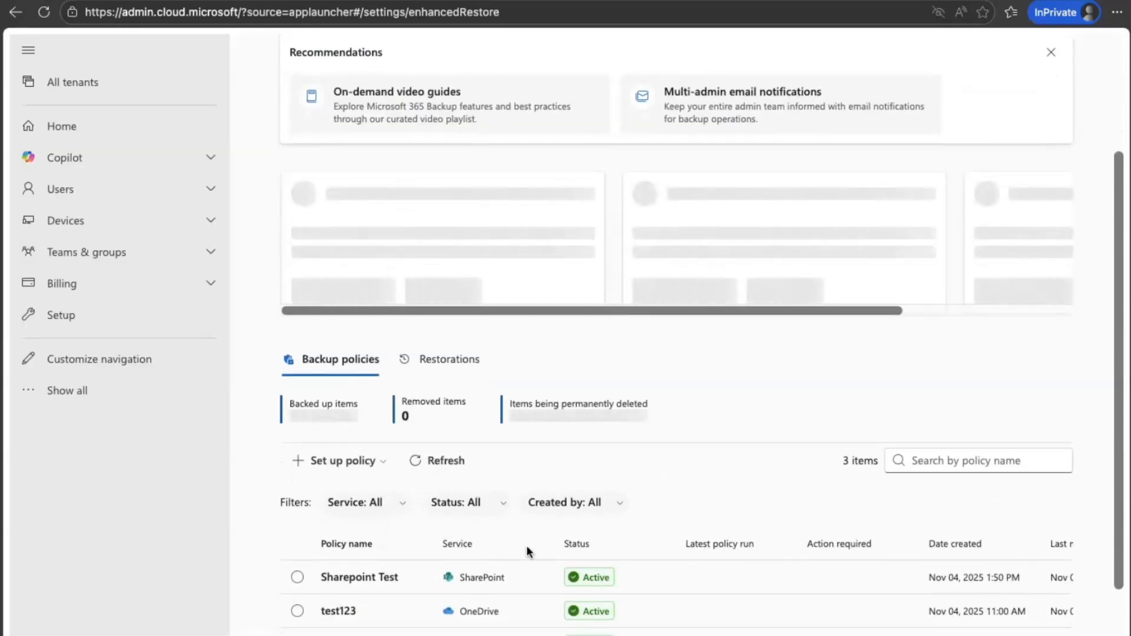
scroll(526, 545, "down", 1)
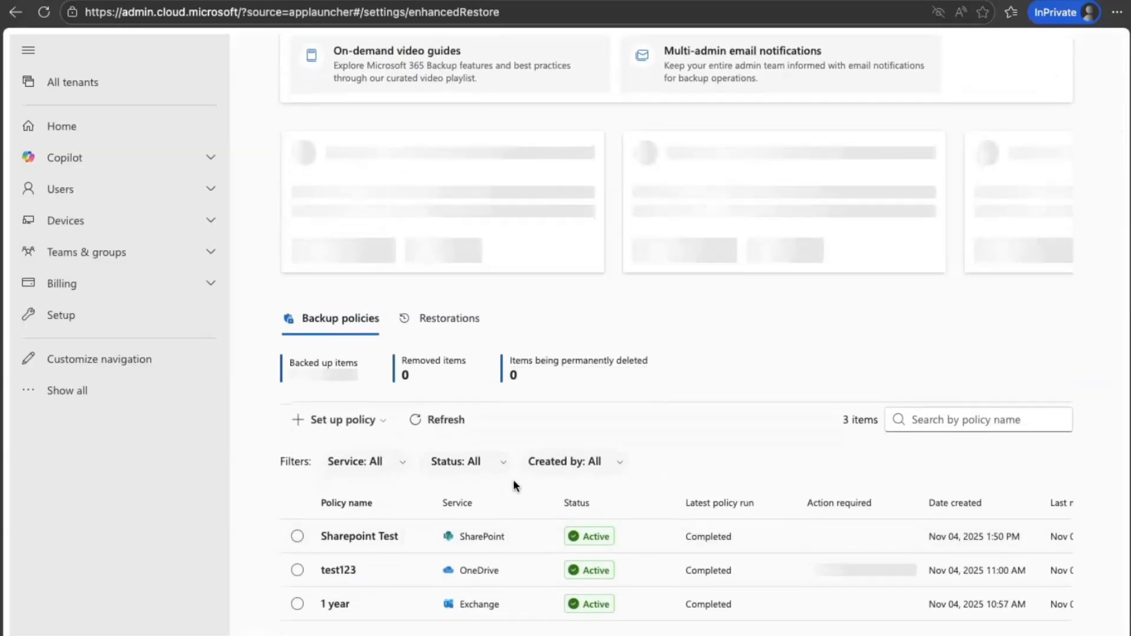
scroll(514, 479, "down", 1)
left_click(446, 302)
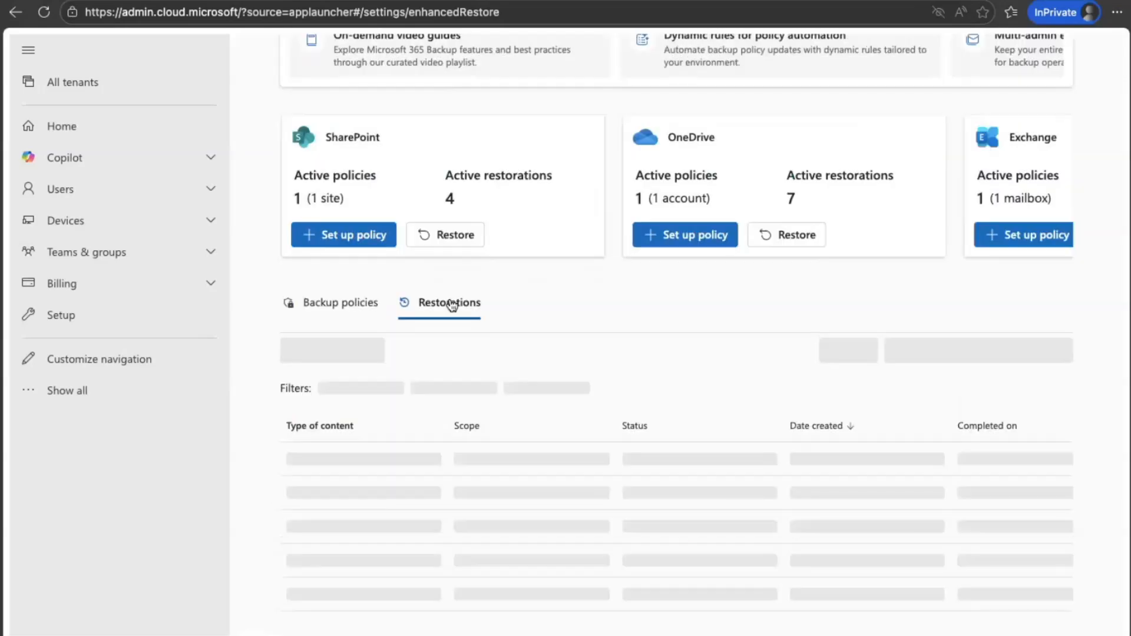
scroll(446, 447, "down", 1)
scroll(445, 440, "up", 1)
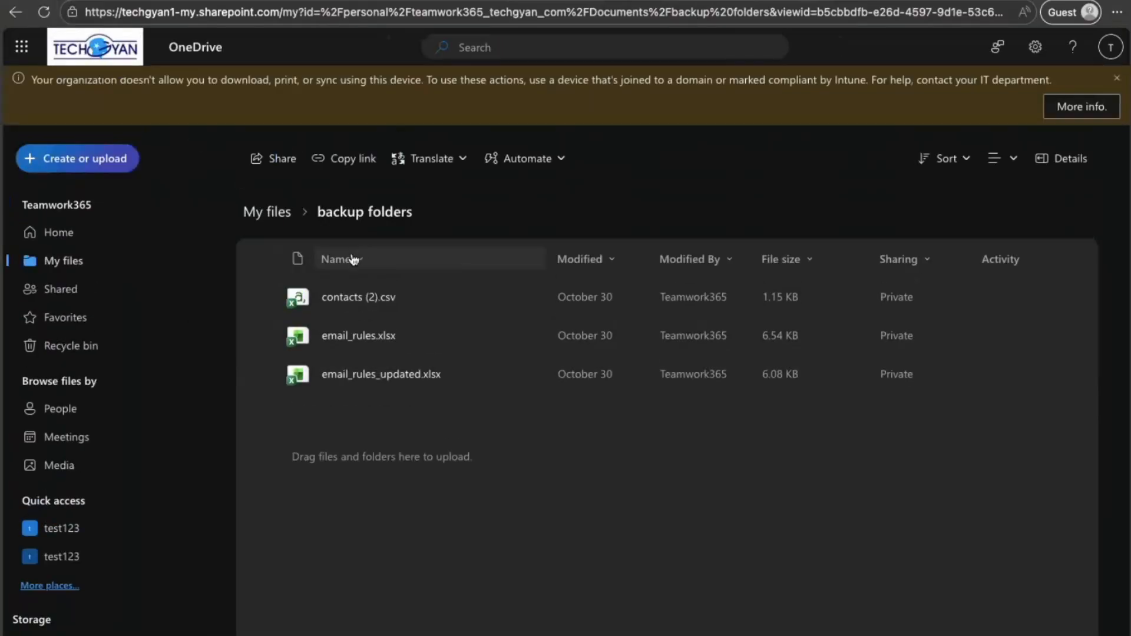
mouse_move(361, 305)
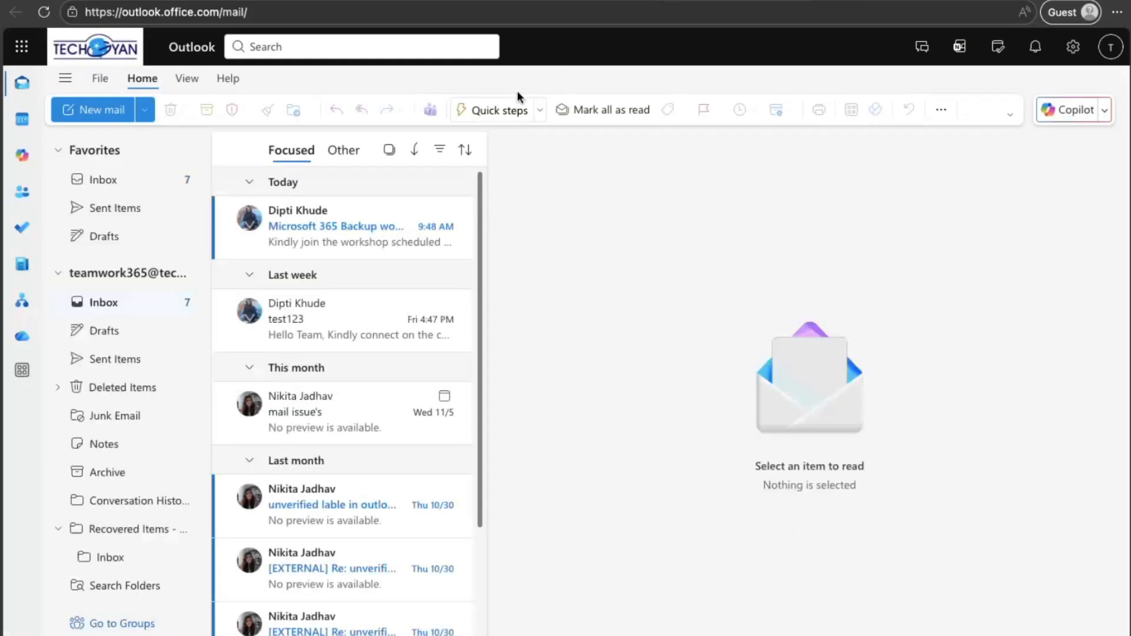
Step: Switch to Outlook and delete the "Microsoft 365 Backup workshop" email from the inbox
left_click(347, 221)
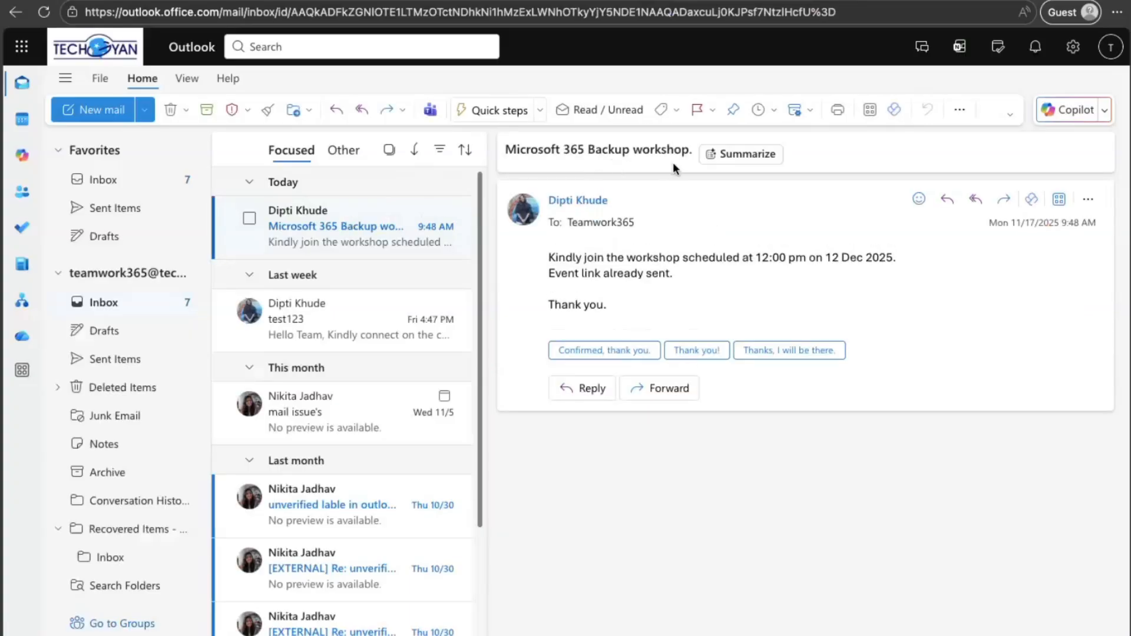
left_click(1087, 199)
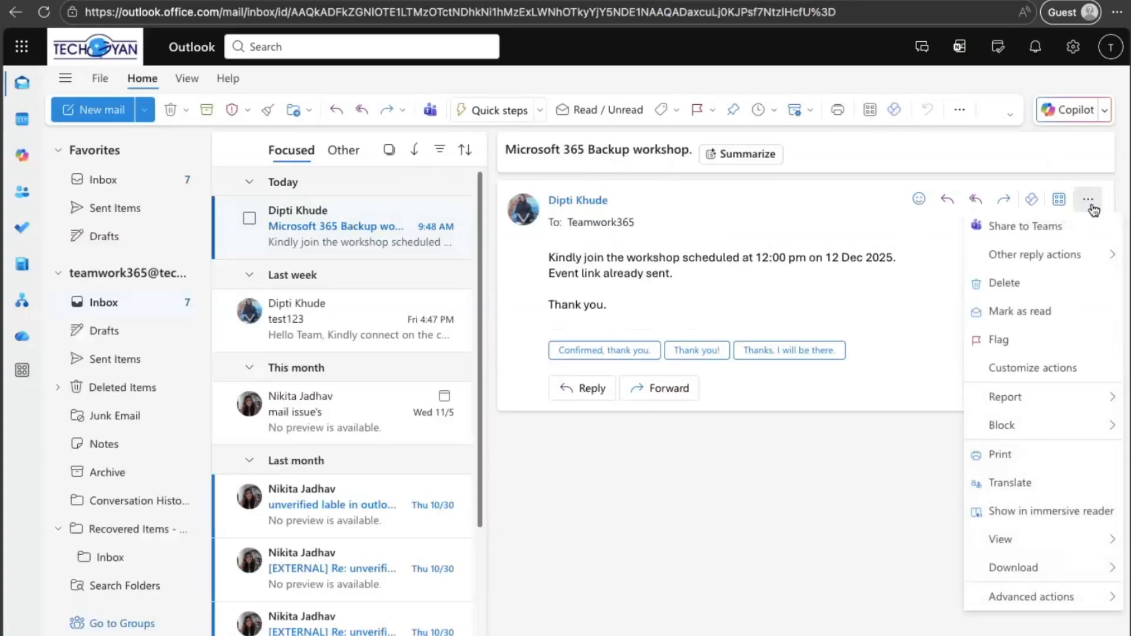
left_click(1017, 300)
key("Delete")
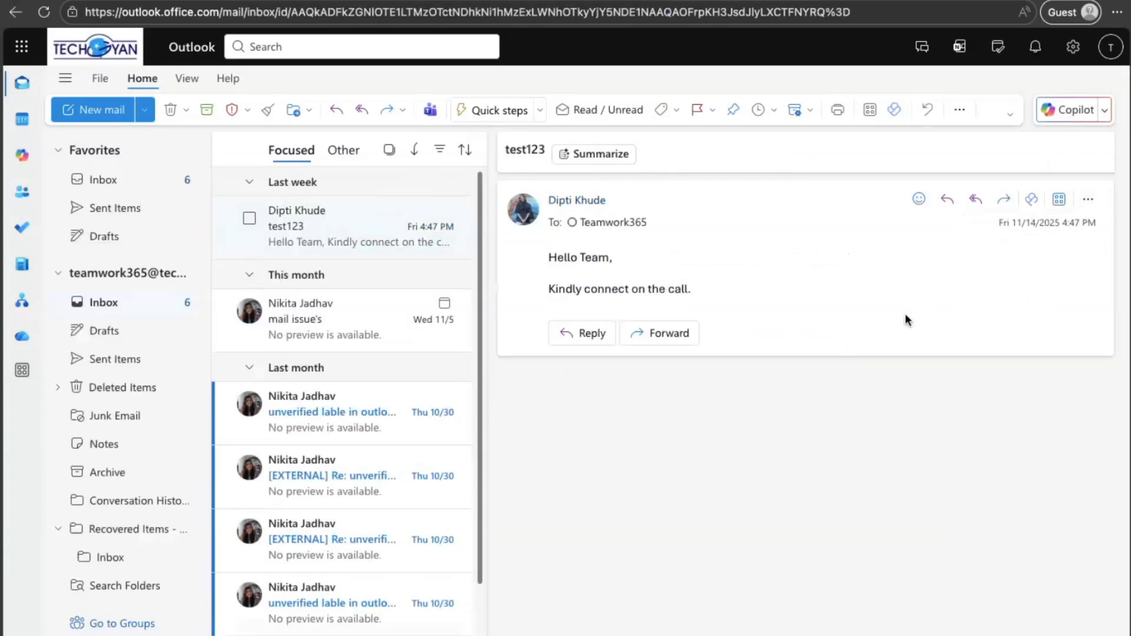
Step: Permanently delete the "Microsoft 365 Backup workshop" email from the Deleted Items folder
left_click(126, 395)
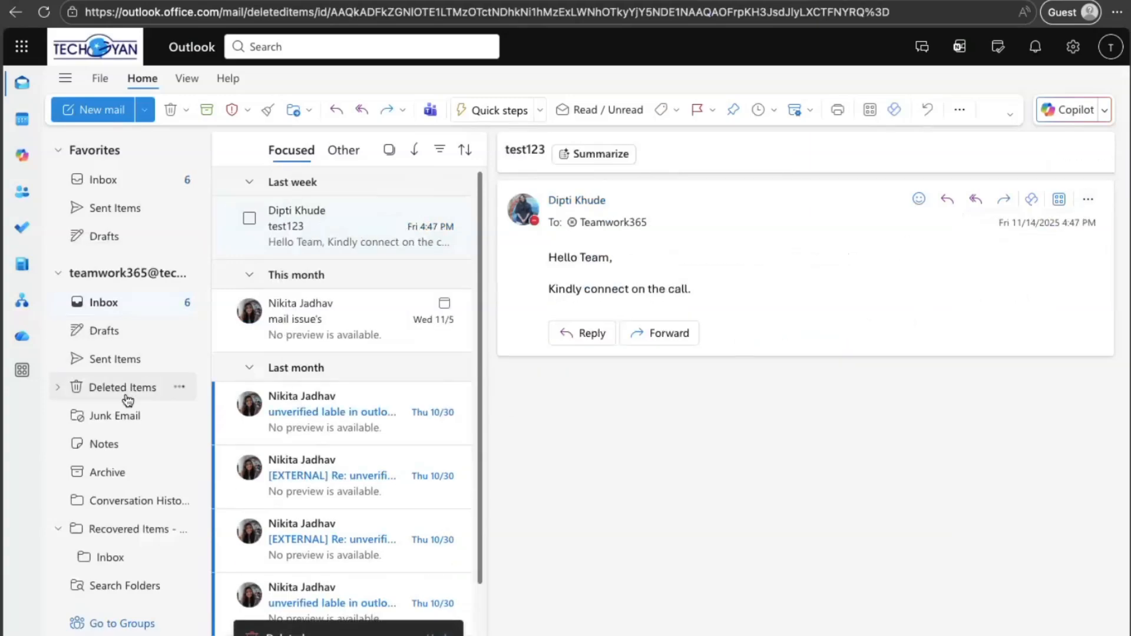
left_click(460, 259)
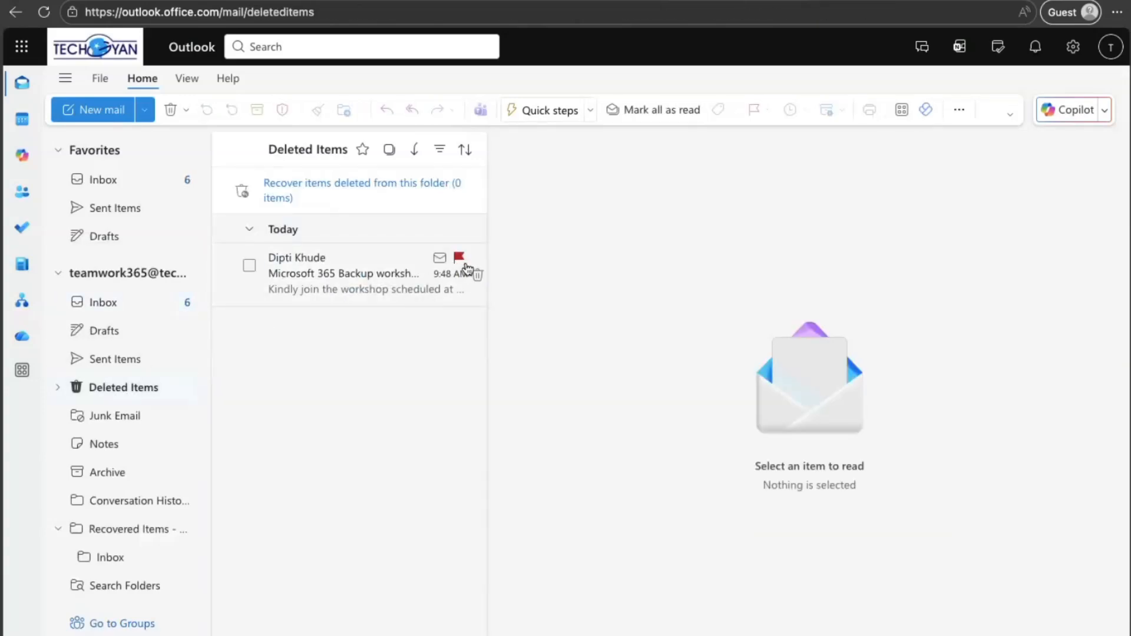
left_click(473, 275)
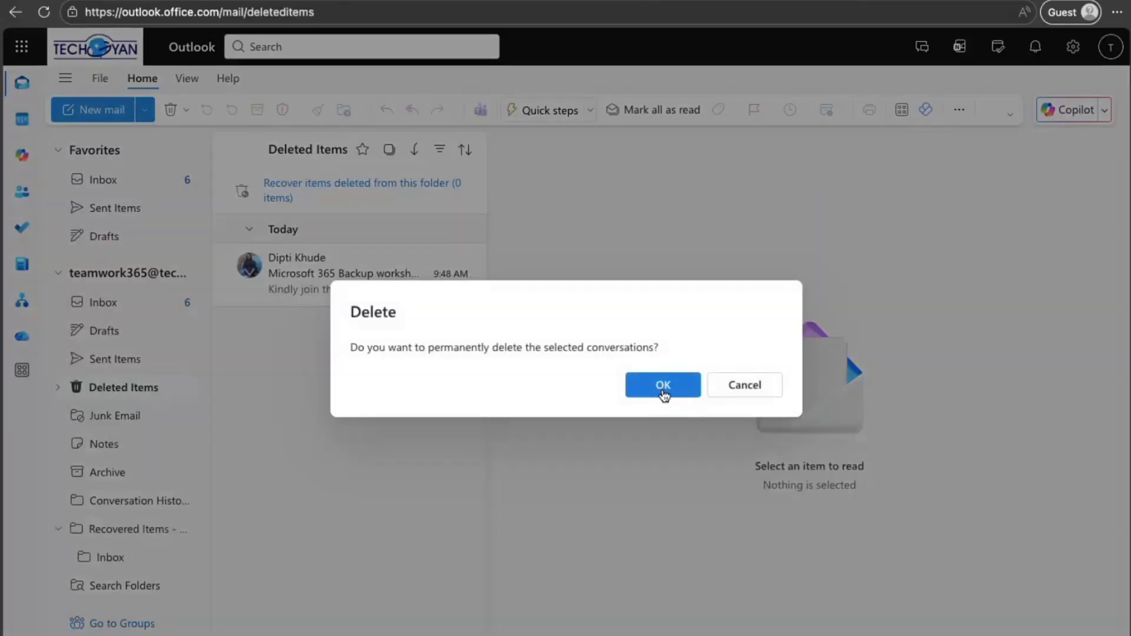
left_click(661, 385)
Step: Purge the workshop email from the recoverable deleted items and return to the inbox
left_click(362, 187)
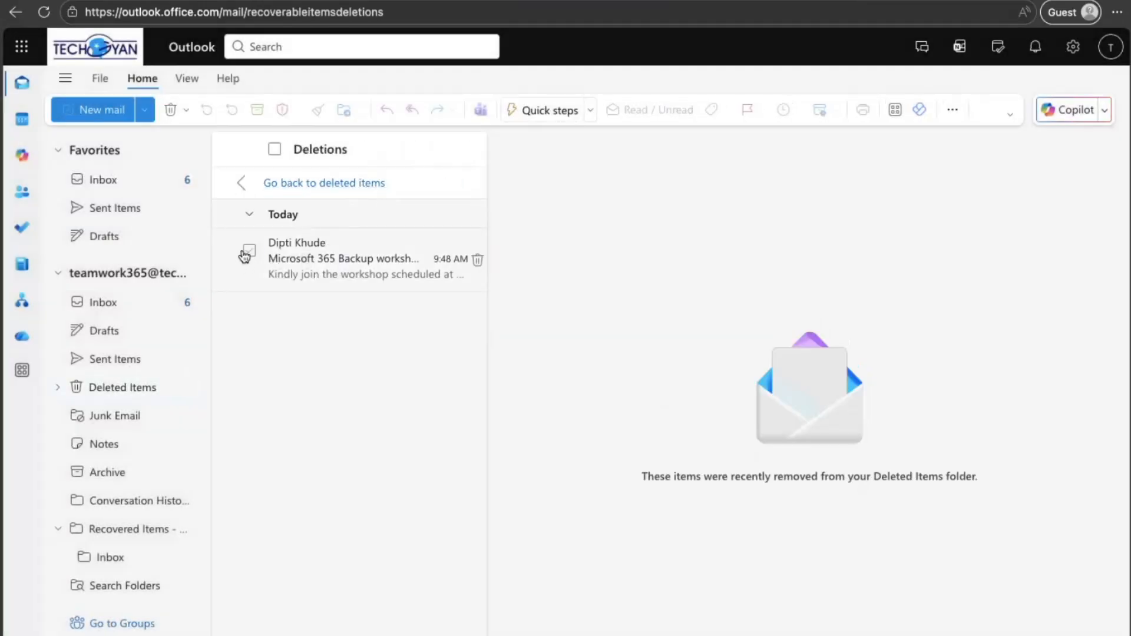
left_click(250, 252)
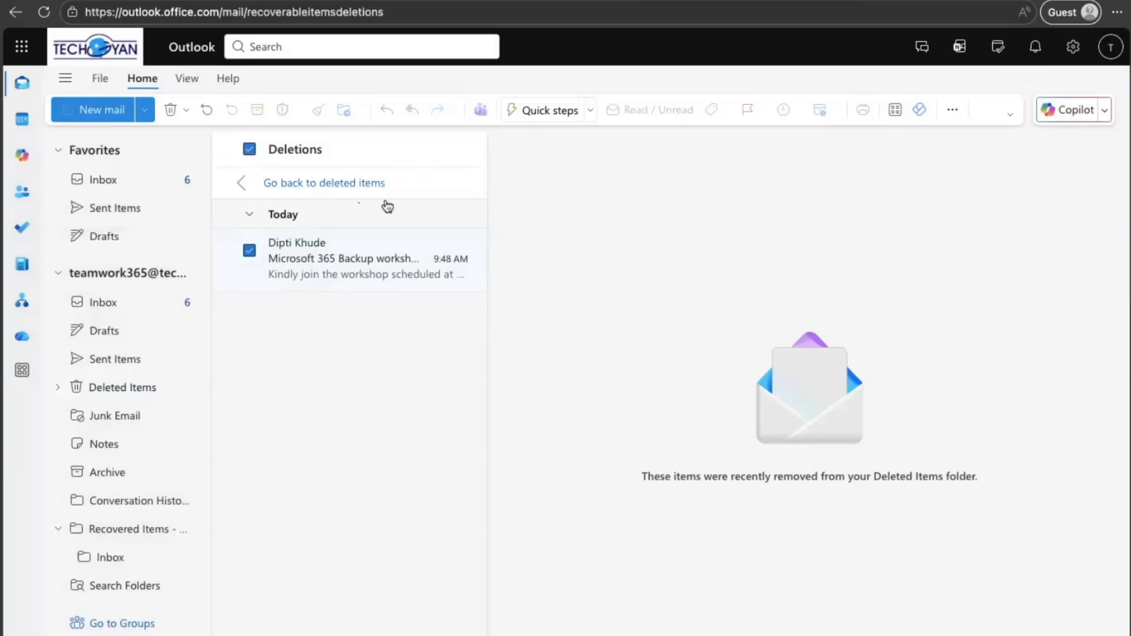
left_click(477, 259)
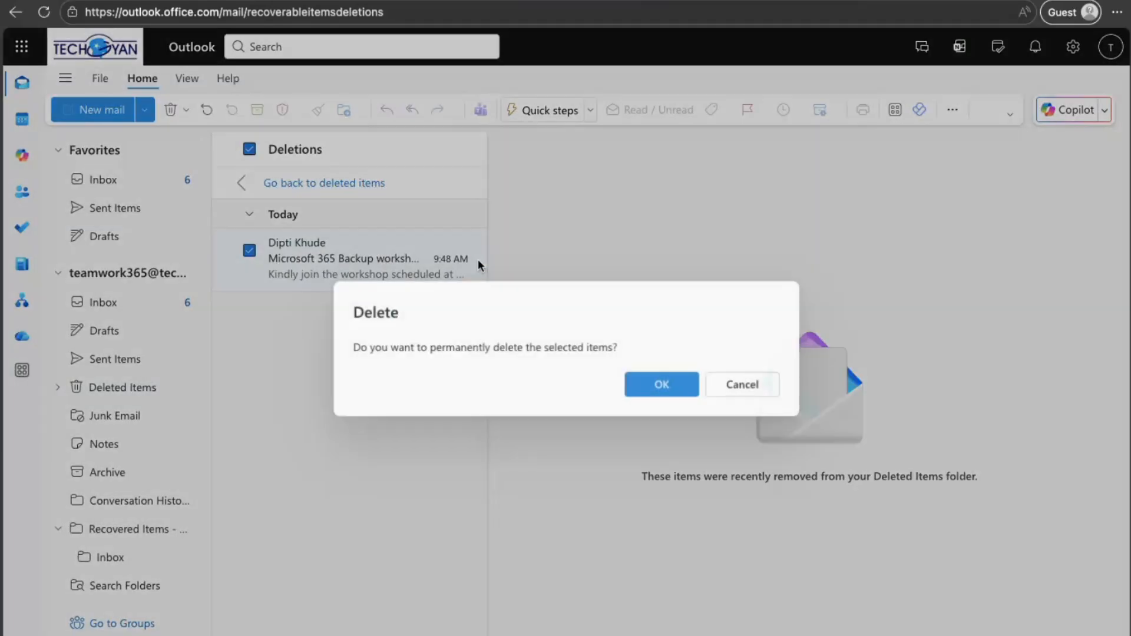
left_click(663, 385)
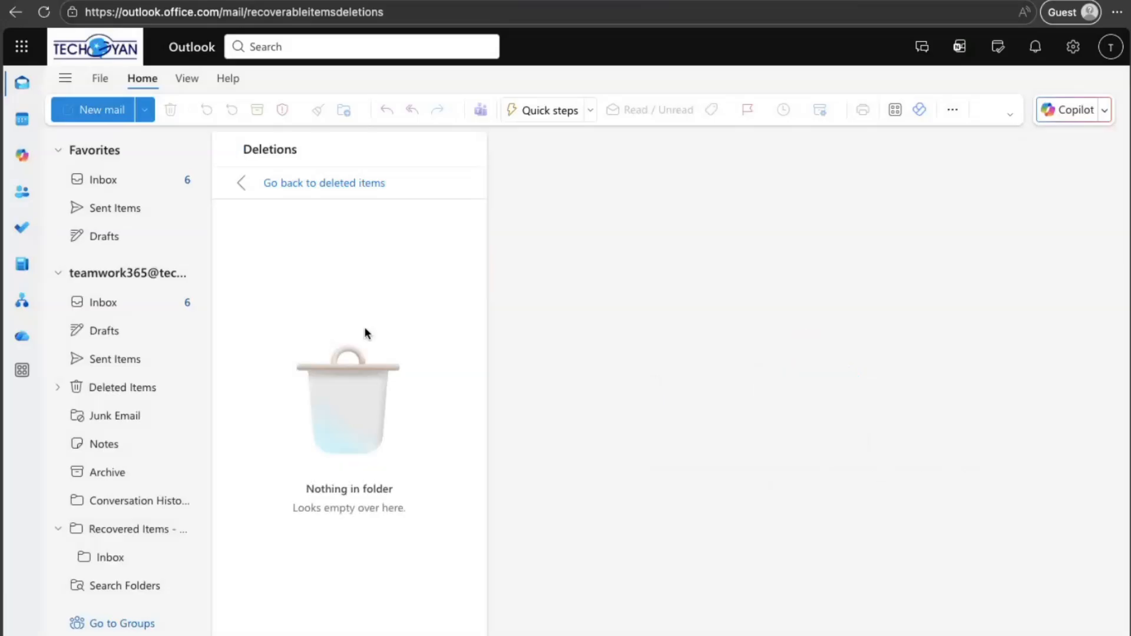
left_click(103, 174)
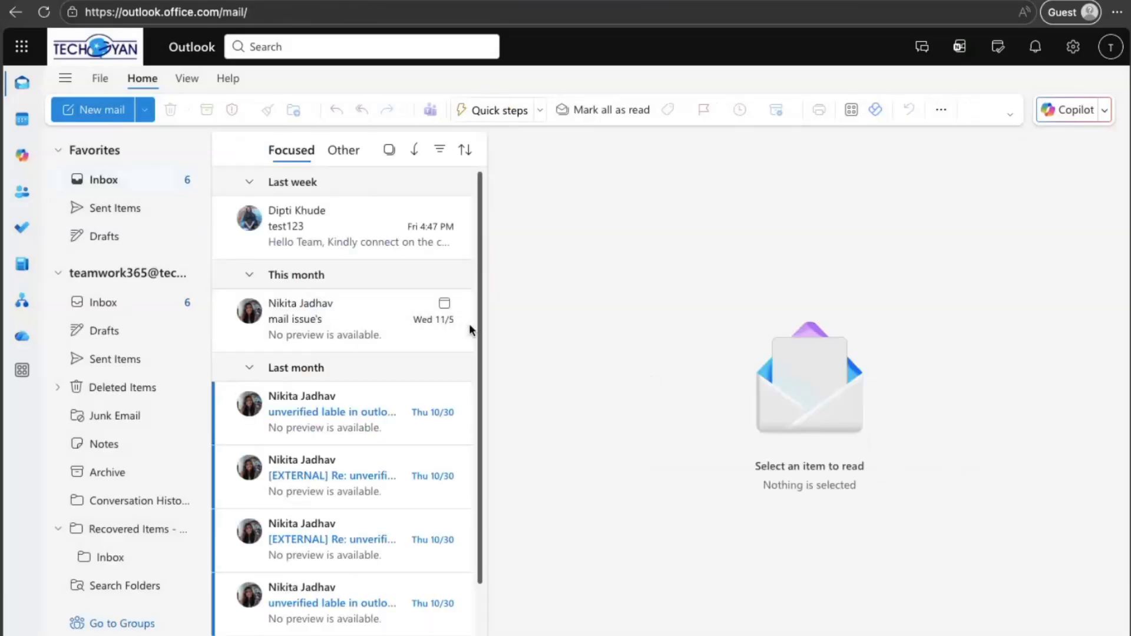
Step: Switch to the Microsoft 365 admin center and begin an Exchange restoration with mailboxes selected individually
key("ctrl+Right")
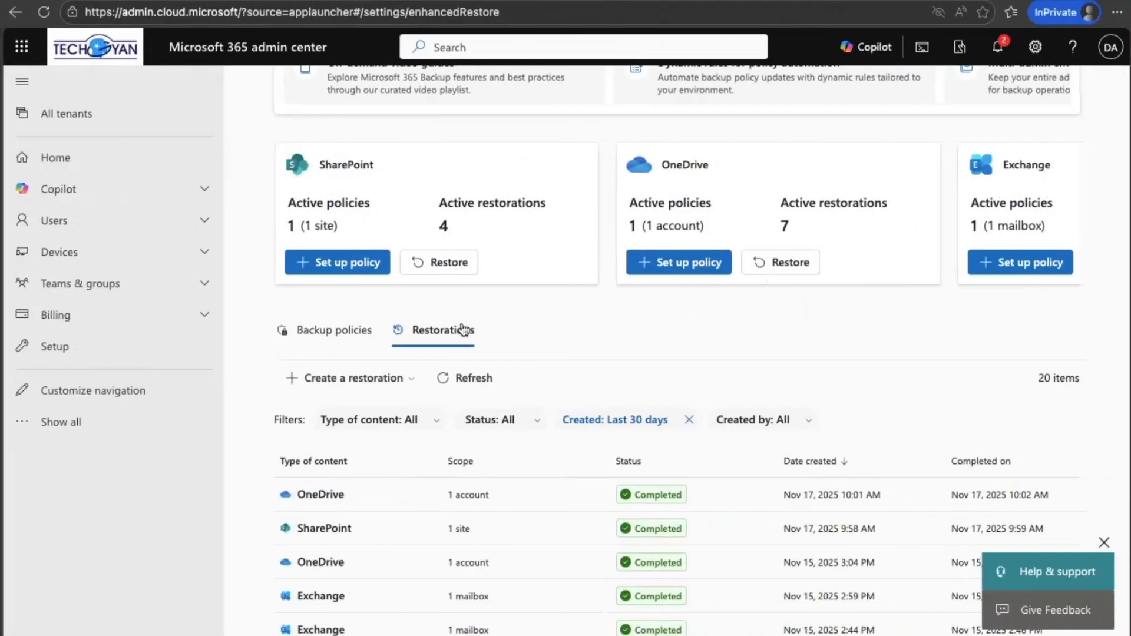
scroll(726, 207, "right", 5)
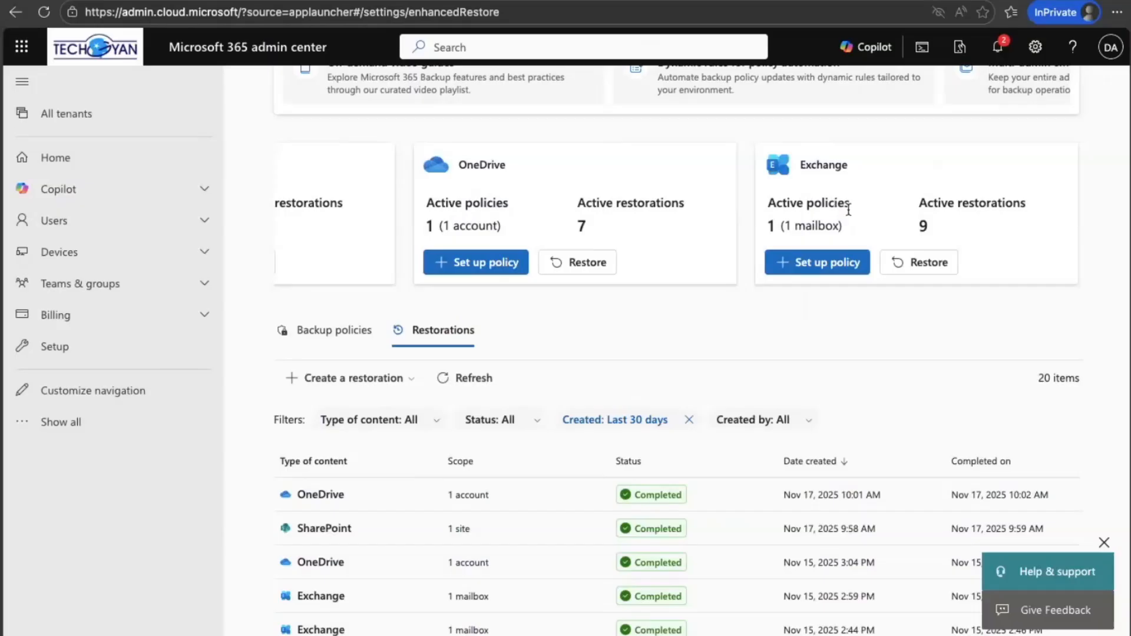
left_click(929, 262)
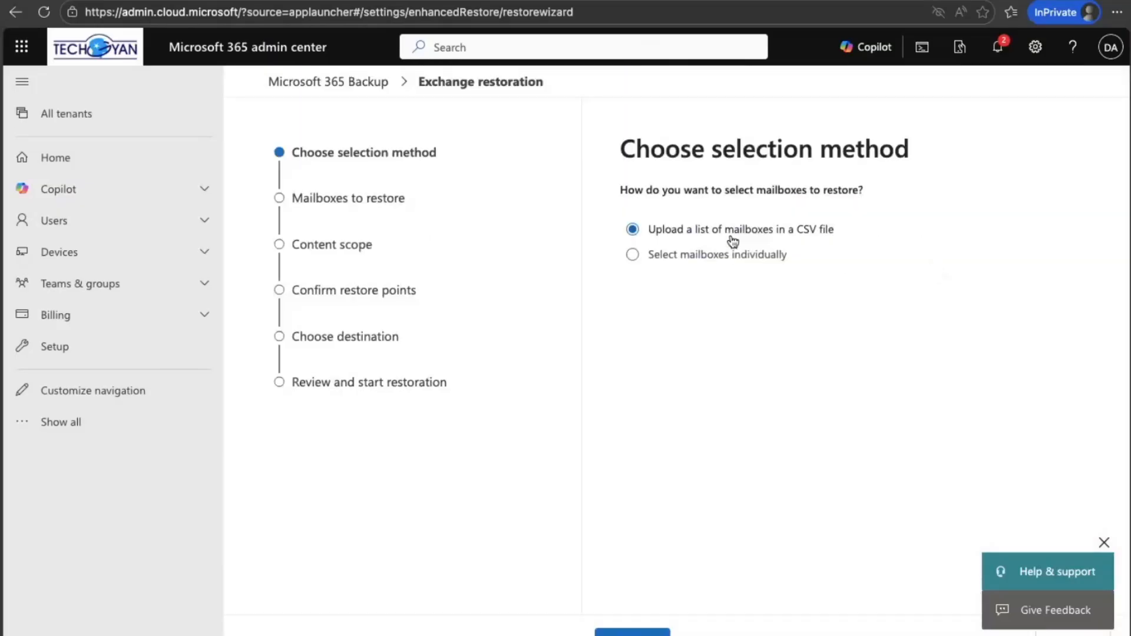
left_click(633, 255)
left_click(631, 633)
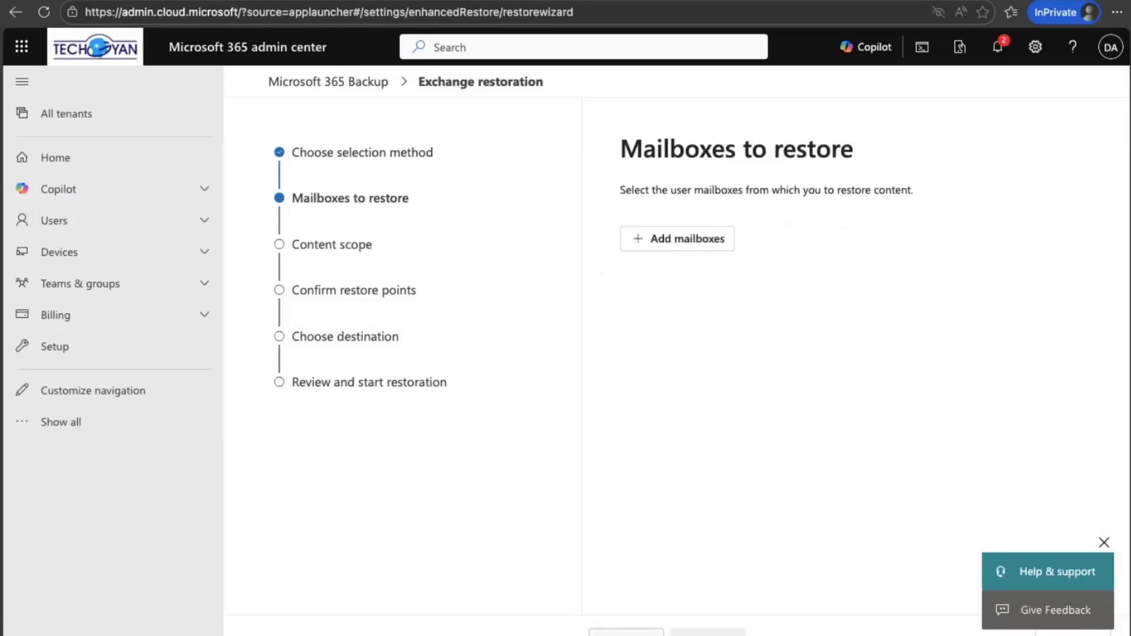
Step: Add the Teamwork365 mailbox as the mailbox to restore and continue to the content scope
left_click(699, 241)
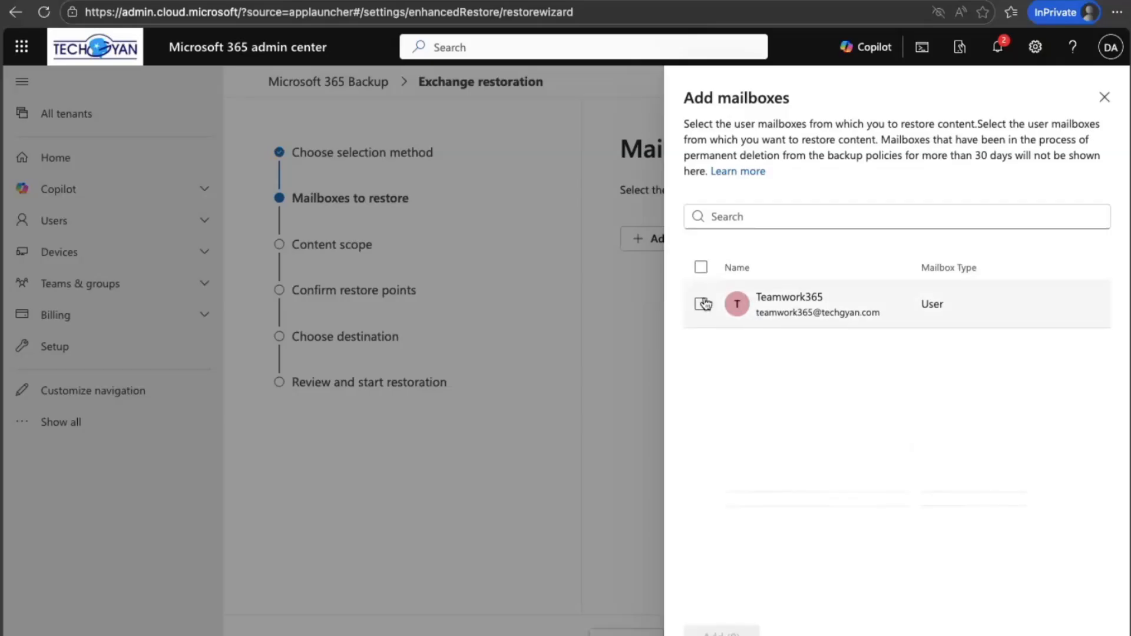
left_click(701, 304)
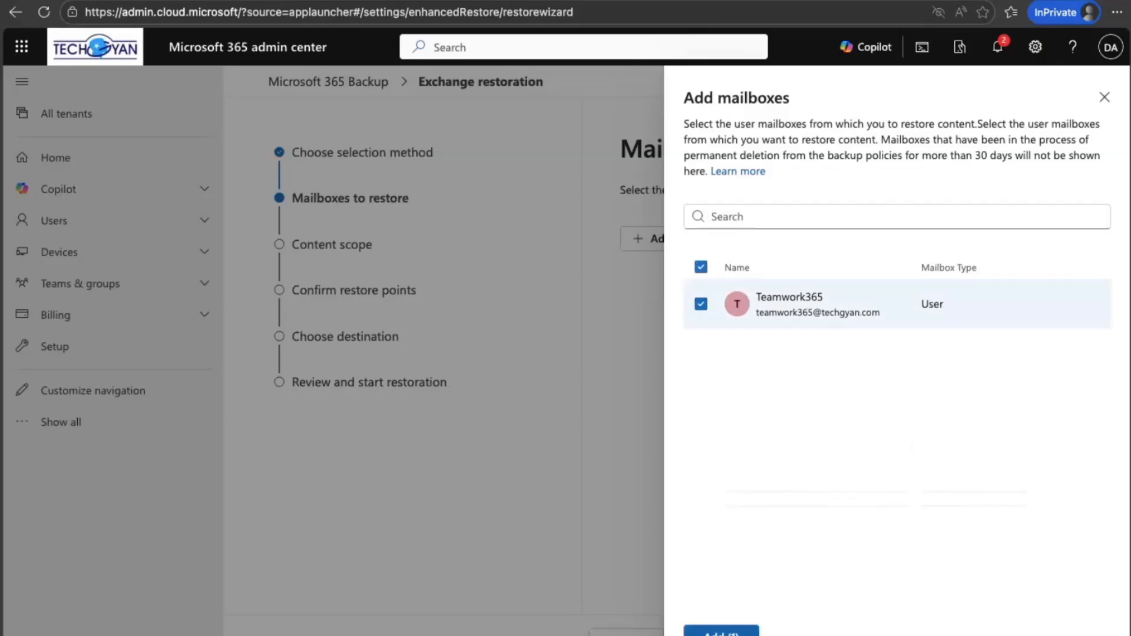
left_click(721, 631)
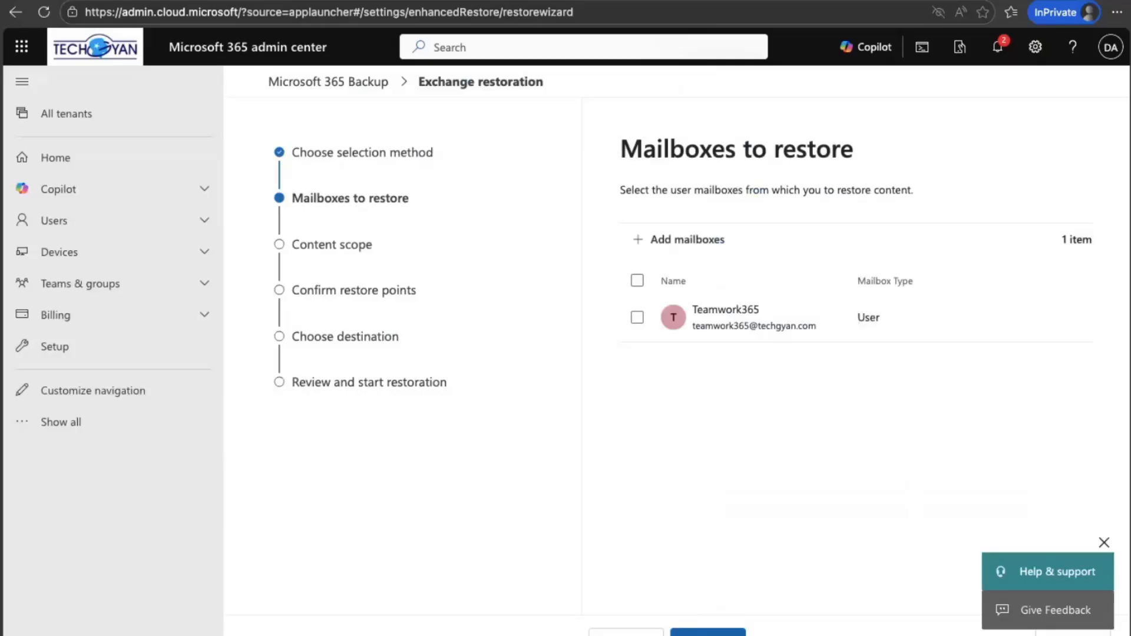
left_click(708, 632)
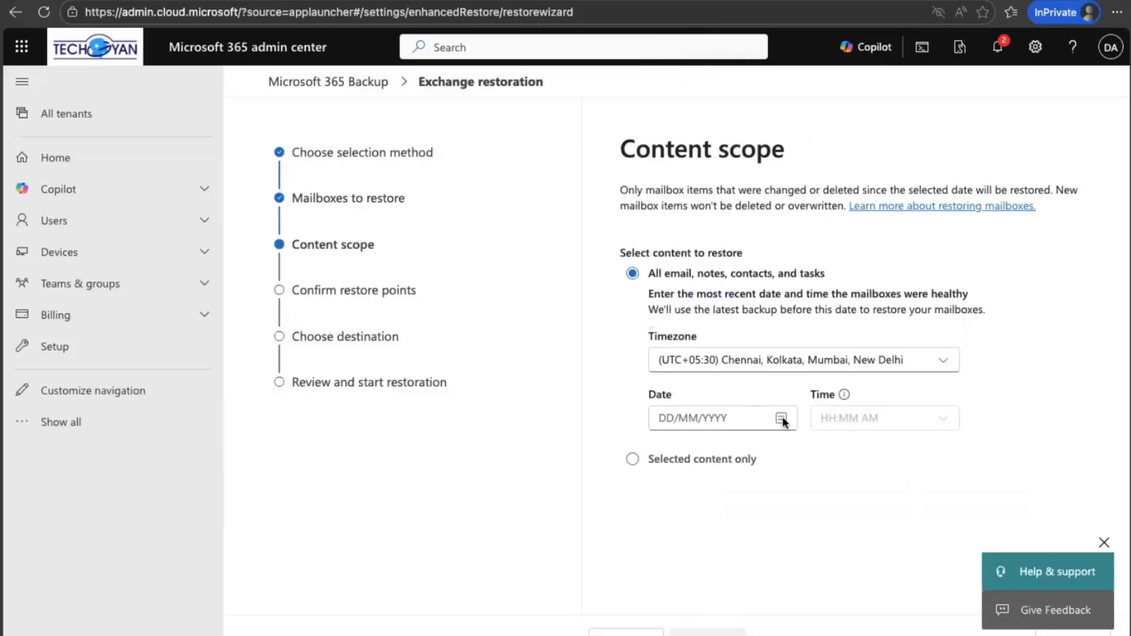
Step: Set the restore date and time for all email, notes, contacts, and tasks to 17/11/2025 9:30 AM
left_click(780, 419)
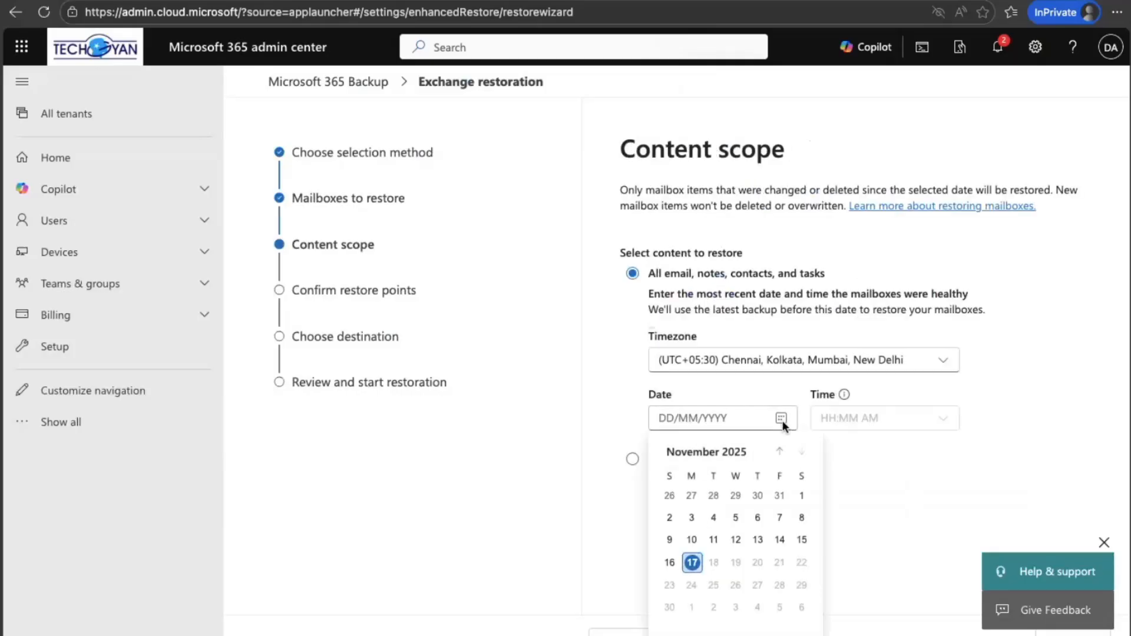
left_click(693, 563)
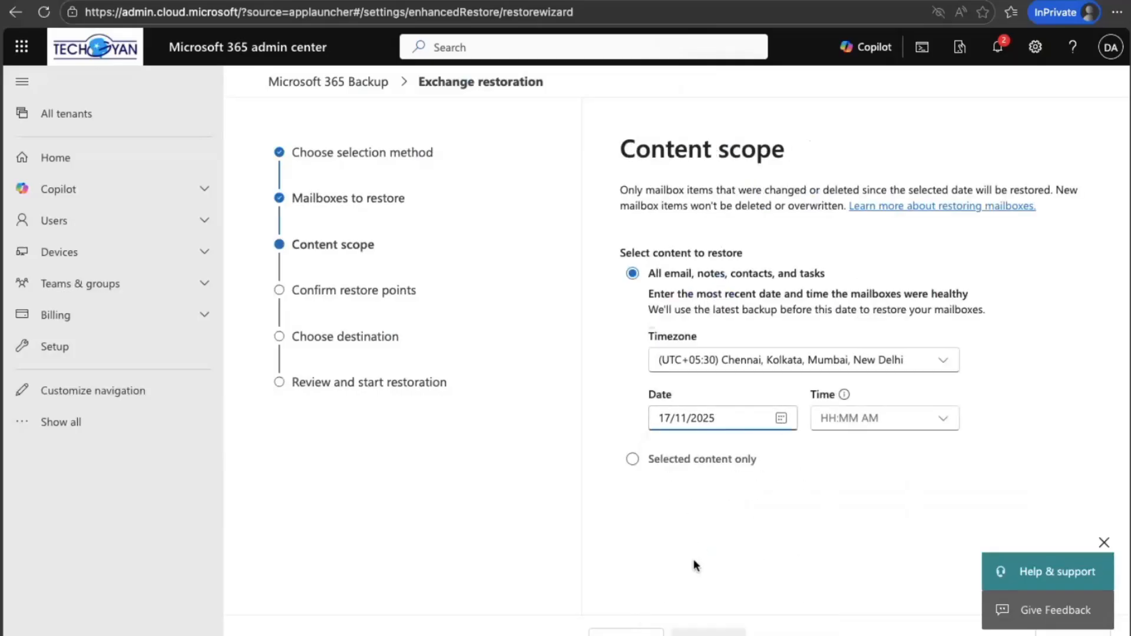
left_click(941, 418)
scroll(911, 341, "down", 5)
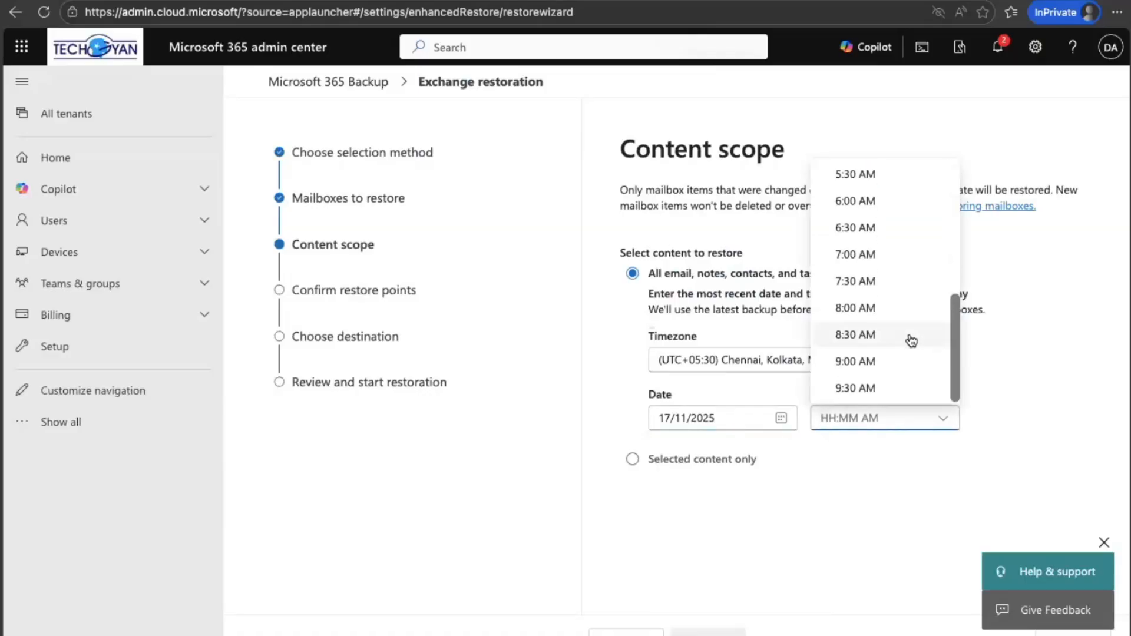
left_click(866, 388)
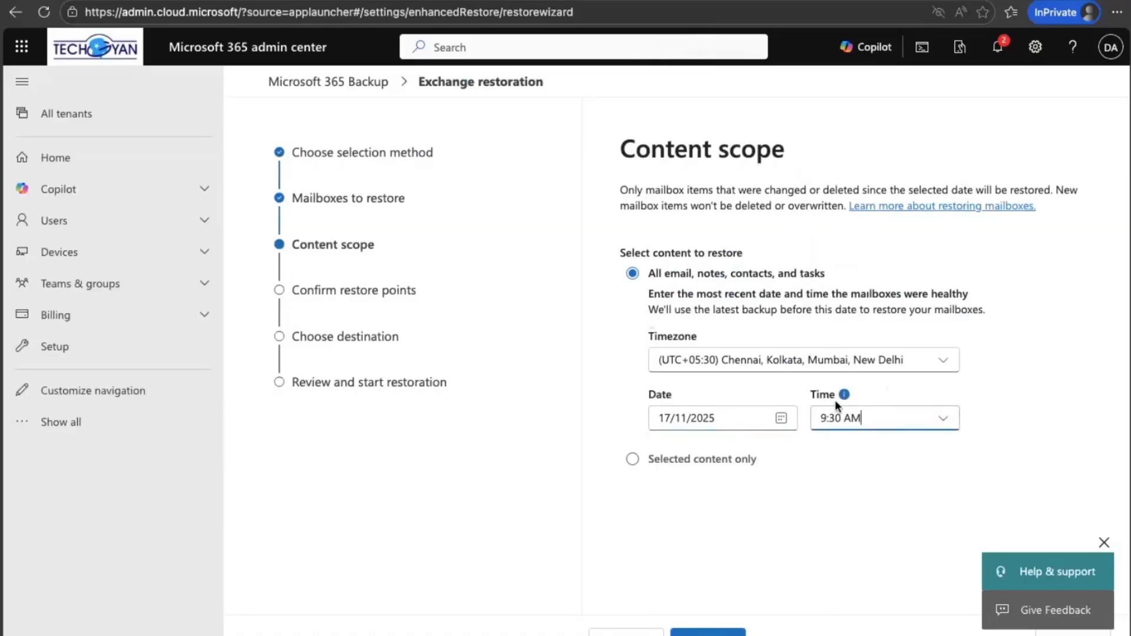
Step: Limit the Exchange restore to selected content only and add a Sender filter
left_click(635, 460)
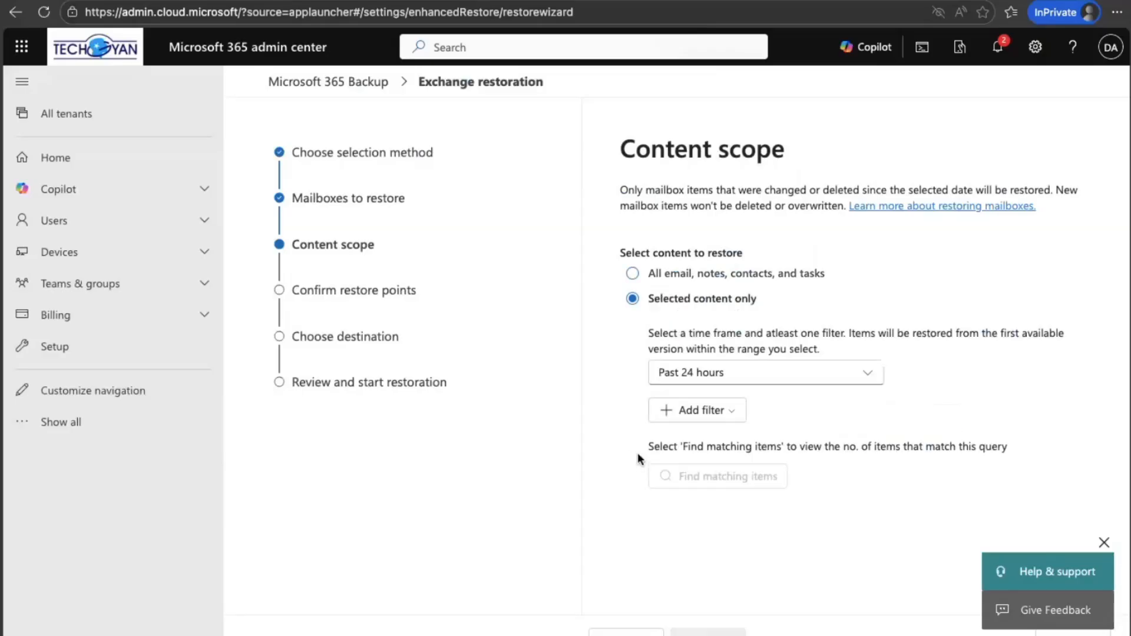
left_click(719, 421)
left_click(688, 440)
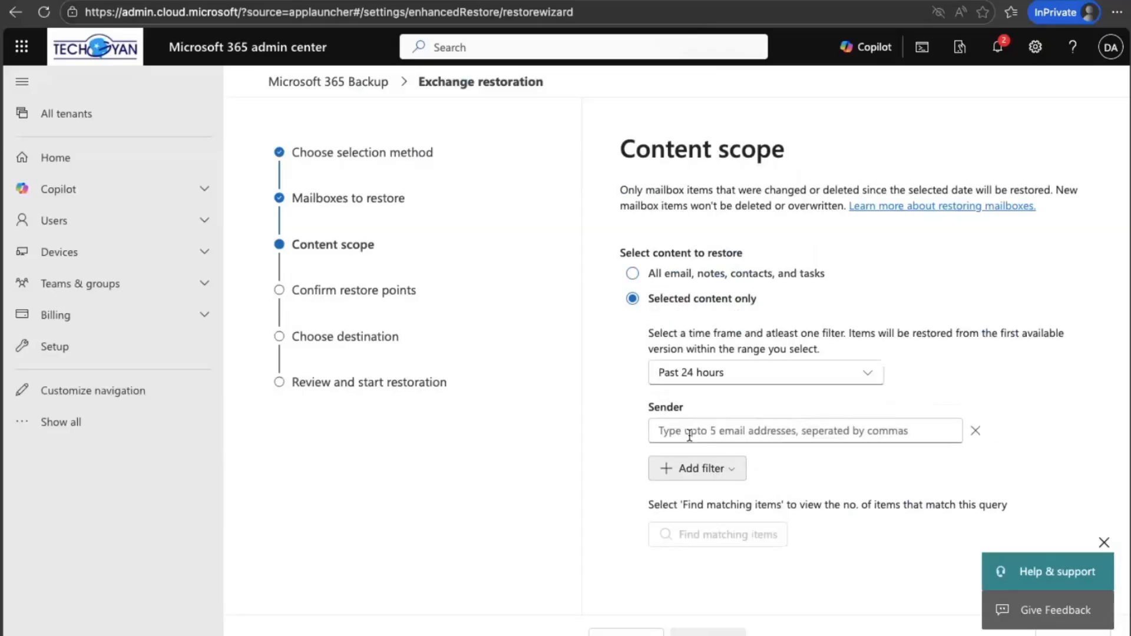
Step: Enter the sender's e-mail address as the filter, find the matching items, and continue to the destination choice
left_click(696, 431)
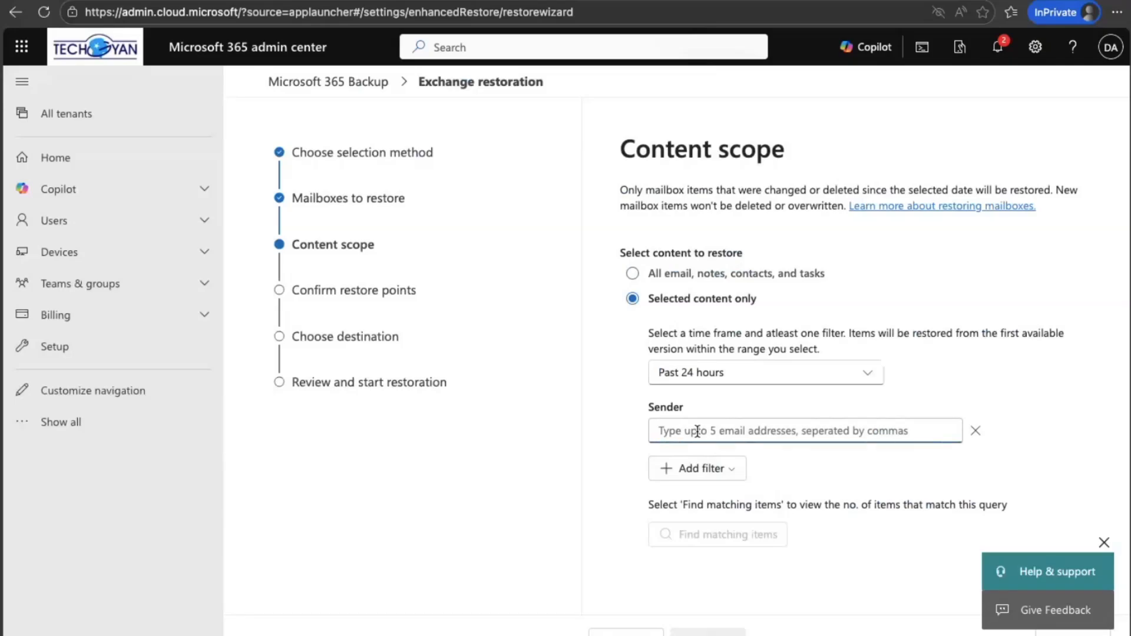
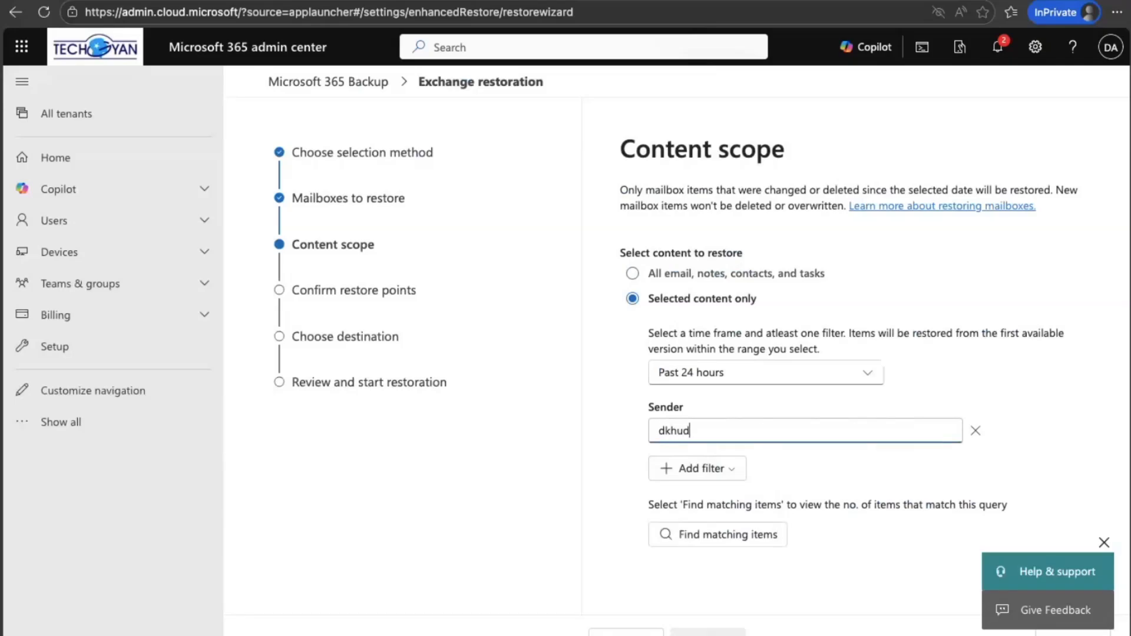
left_click(696, 539)
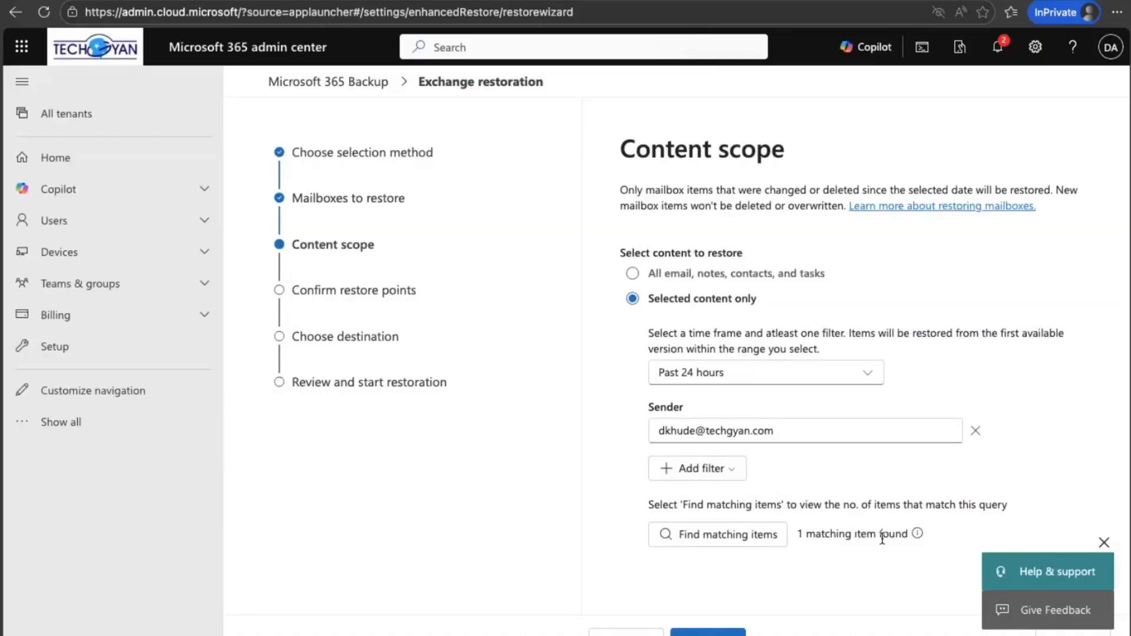
left_click(708, 632)
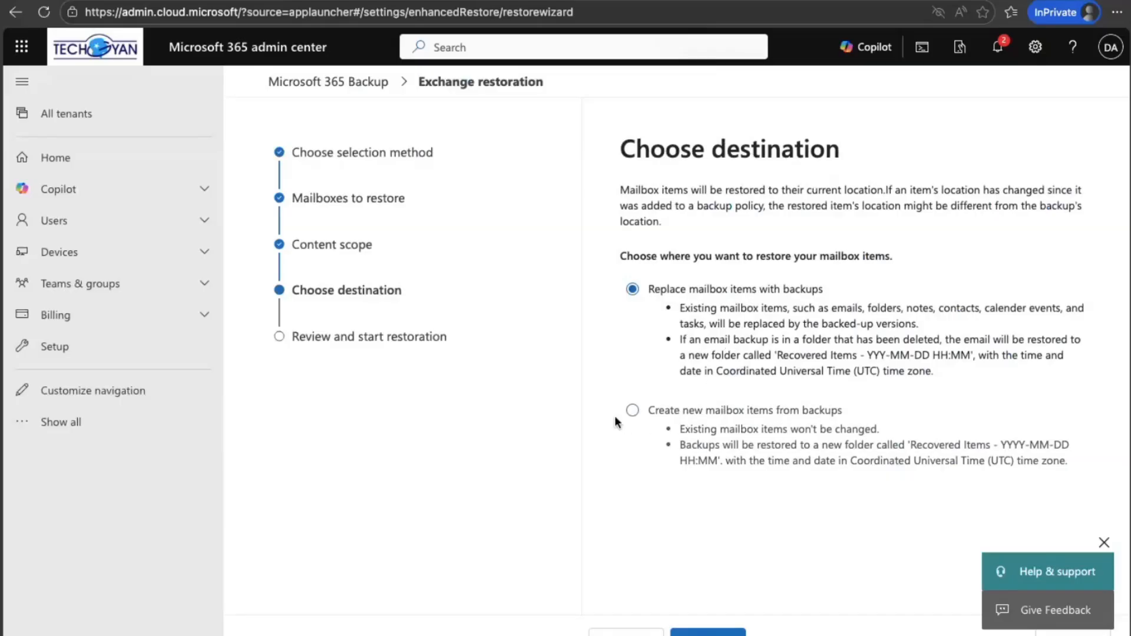
Step: Choose to create new mailbox items from backups, then start the restoration and close the wizard
left_click(632, 411)
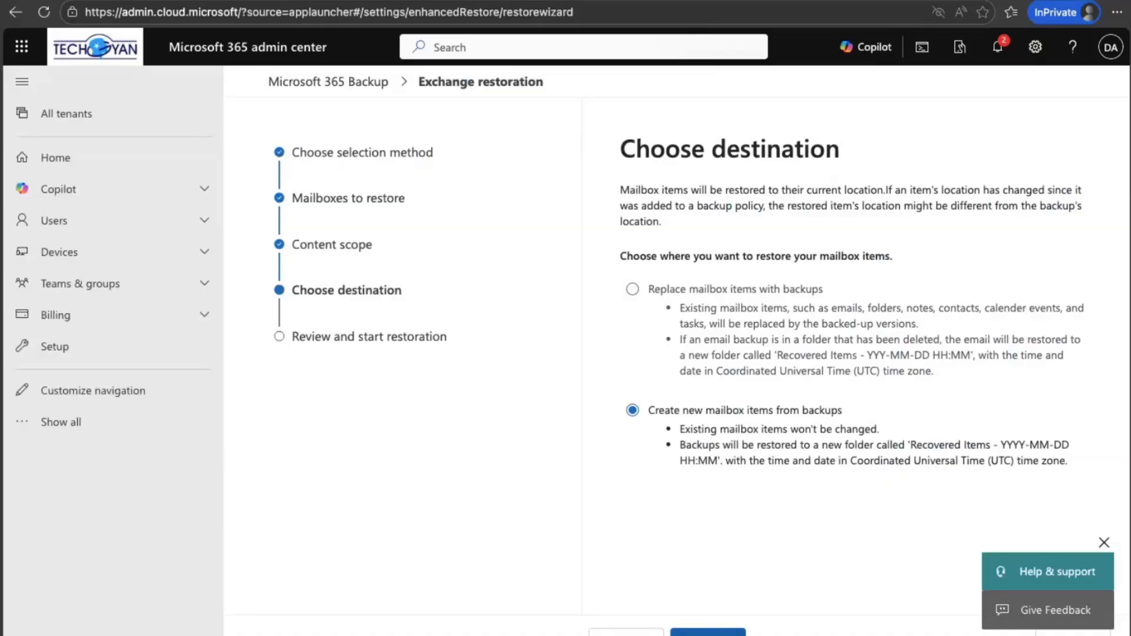
left_click(708, 633)
left_click(716, 633)
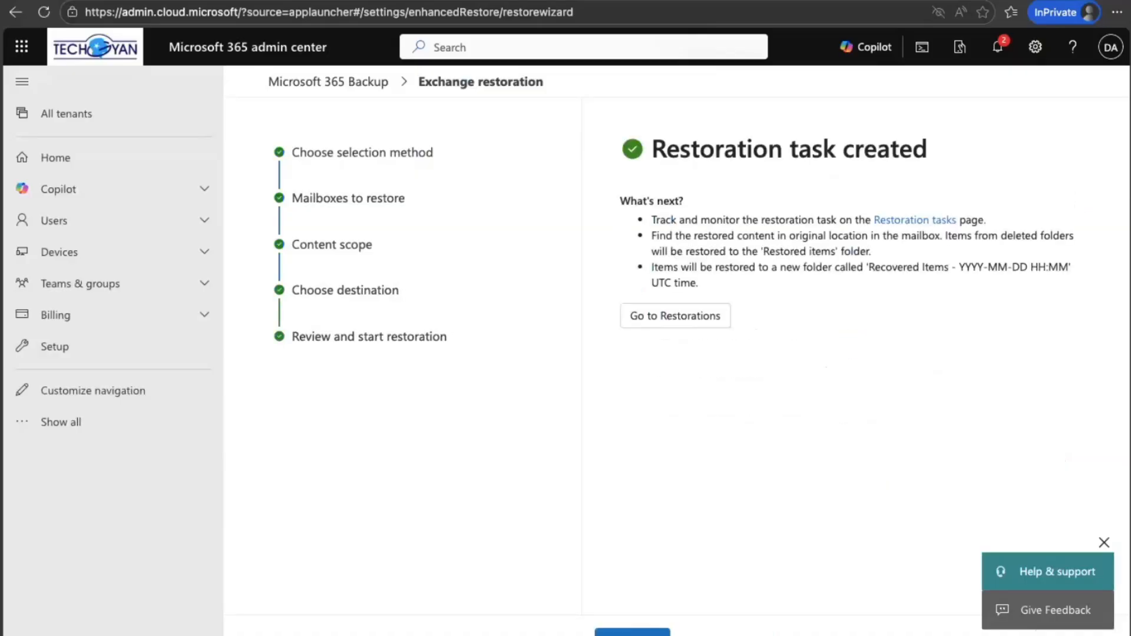
left_click(641, 632)
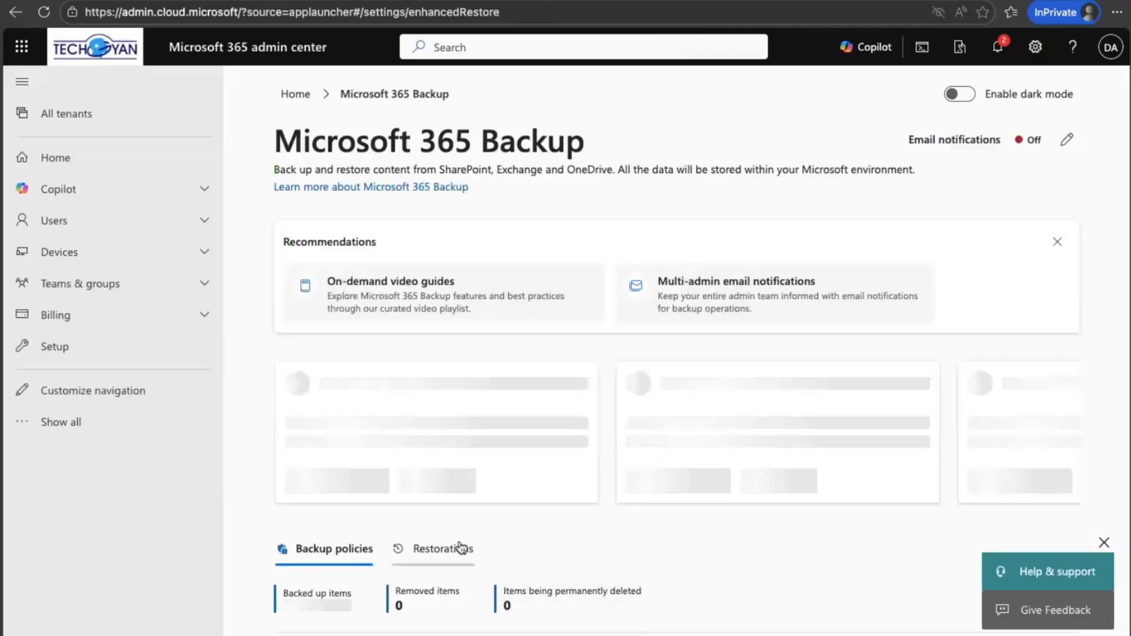
Step: Reload the Microsoft 365 Backup page and refresh the list of restorations to check the Exchange task's status
left_click(442, 548)
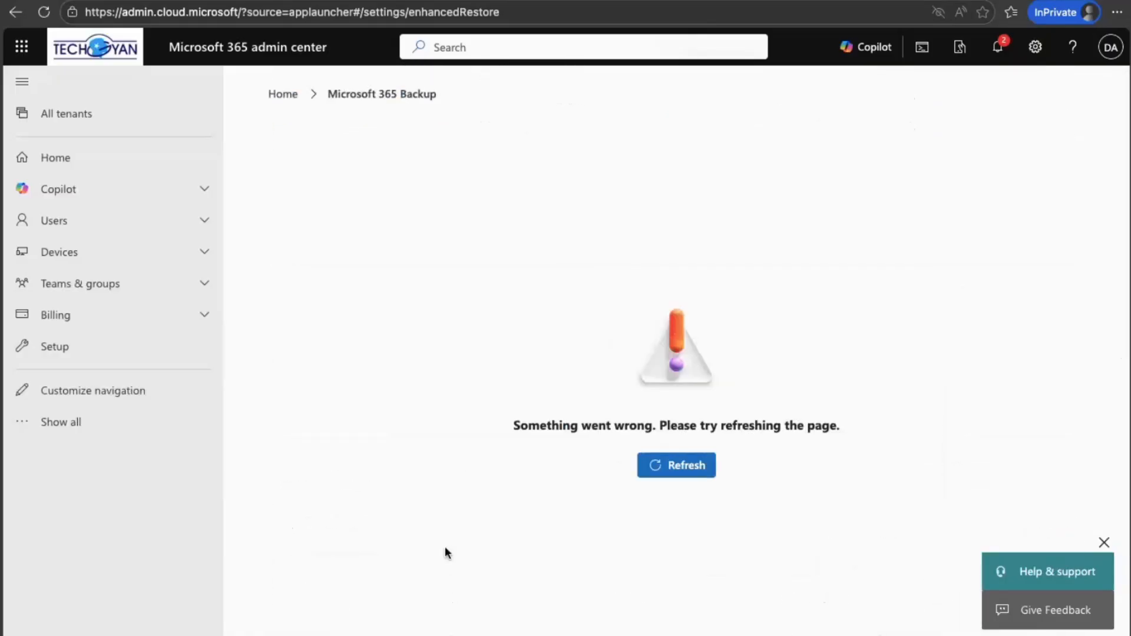
left_click(640, 466)
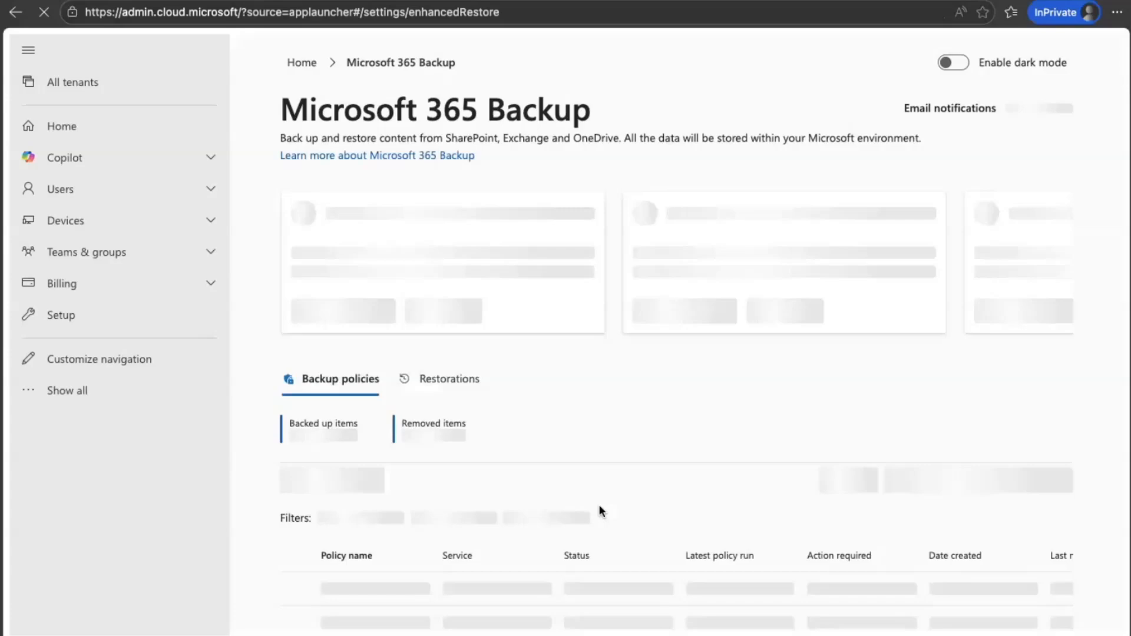
scroll(599, 506, "down", 3)
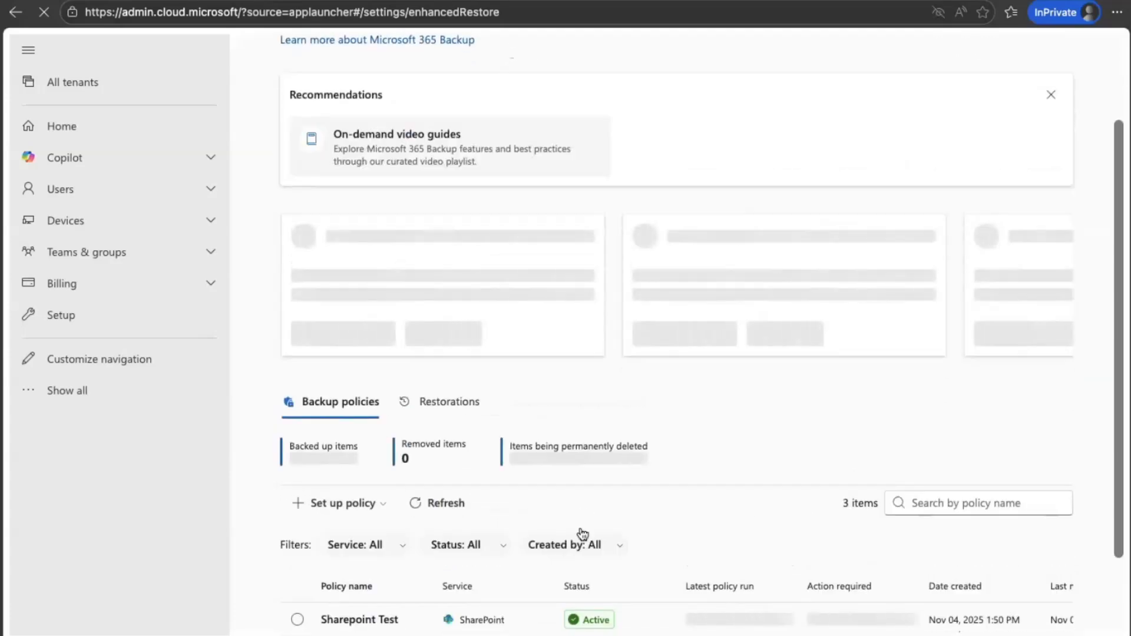
scroll(583, 530, "down", 1)
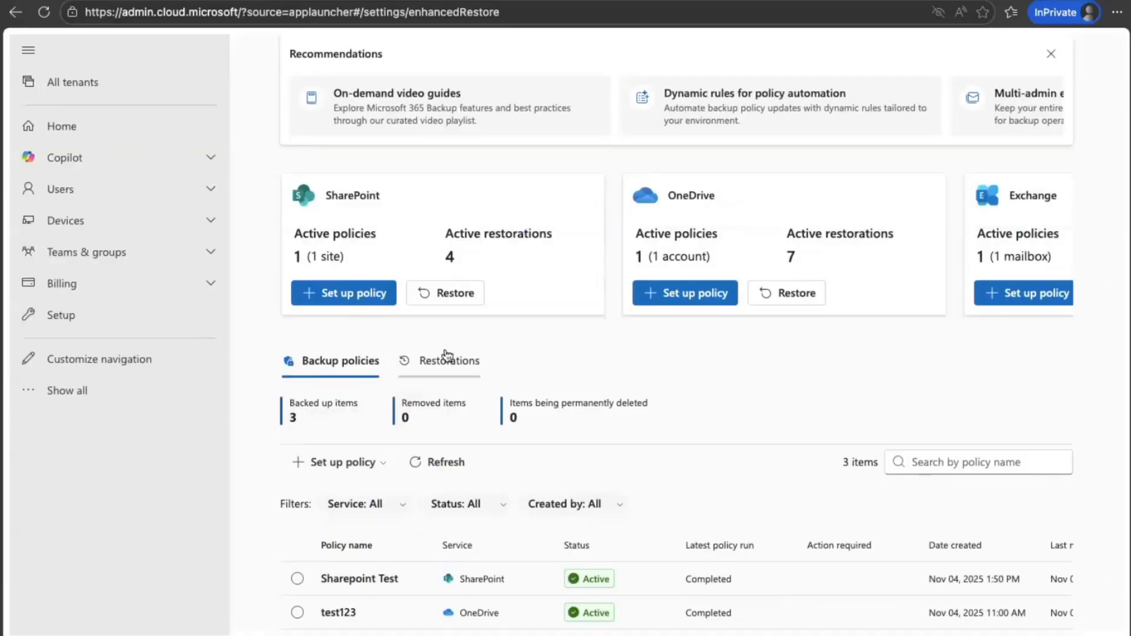
left_click(445, 356)
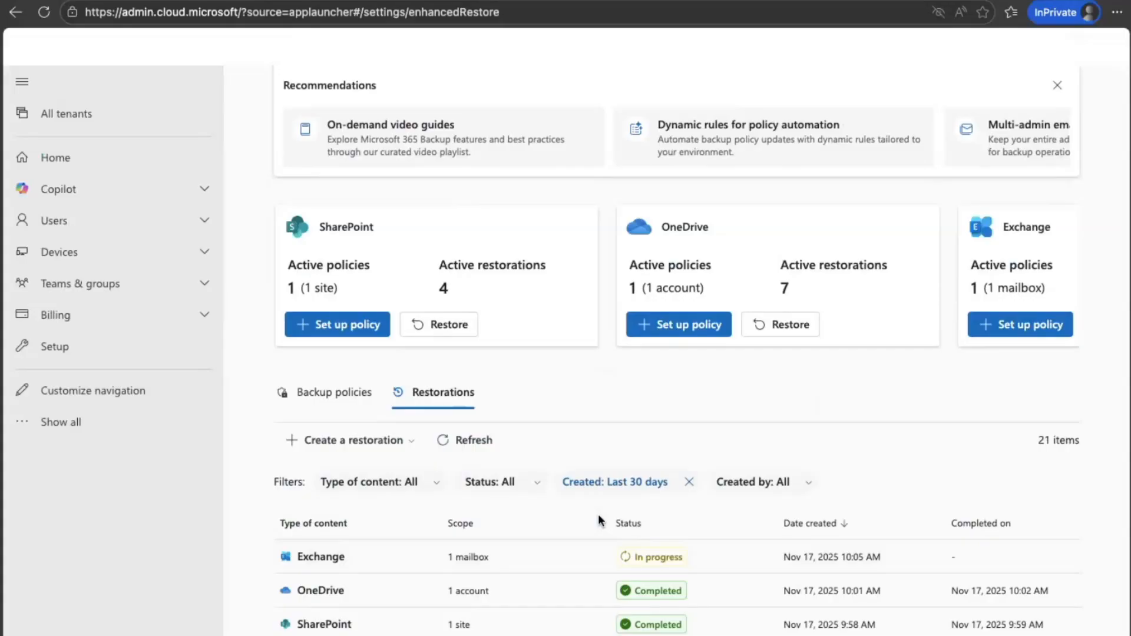
left_click(465, 441)
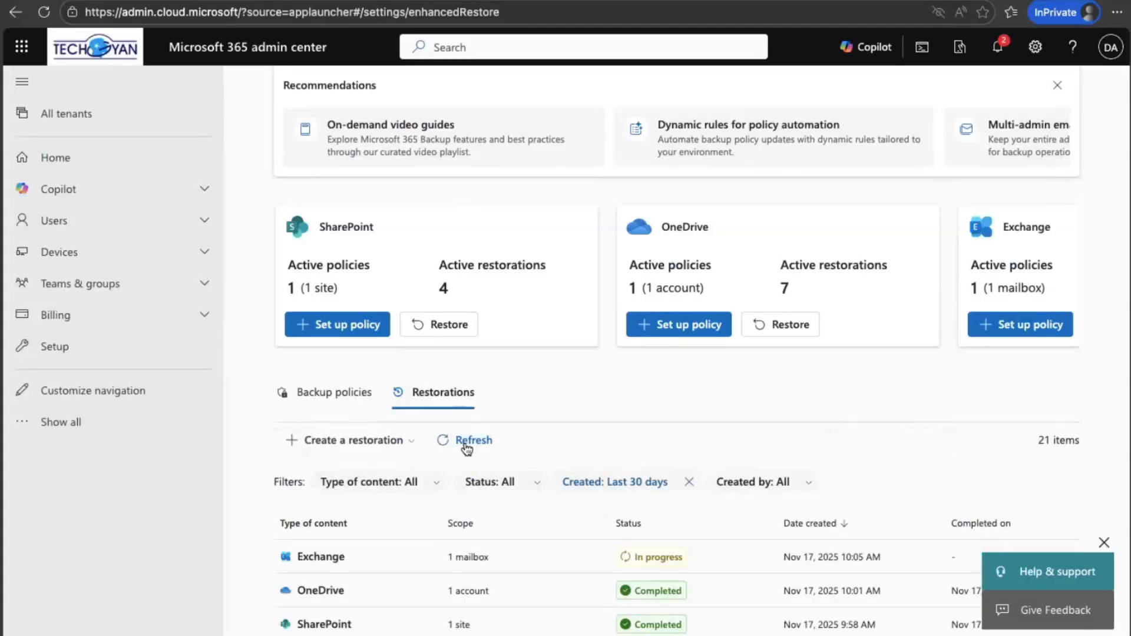
left_click(467, 447)
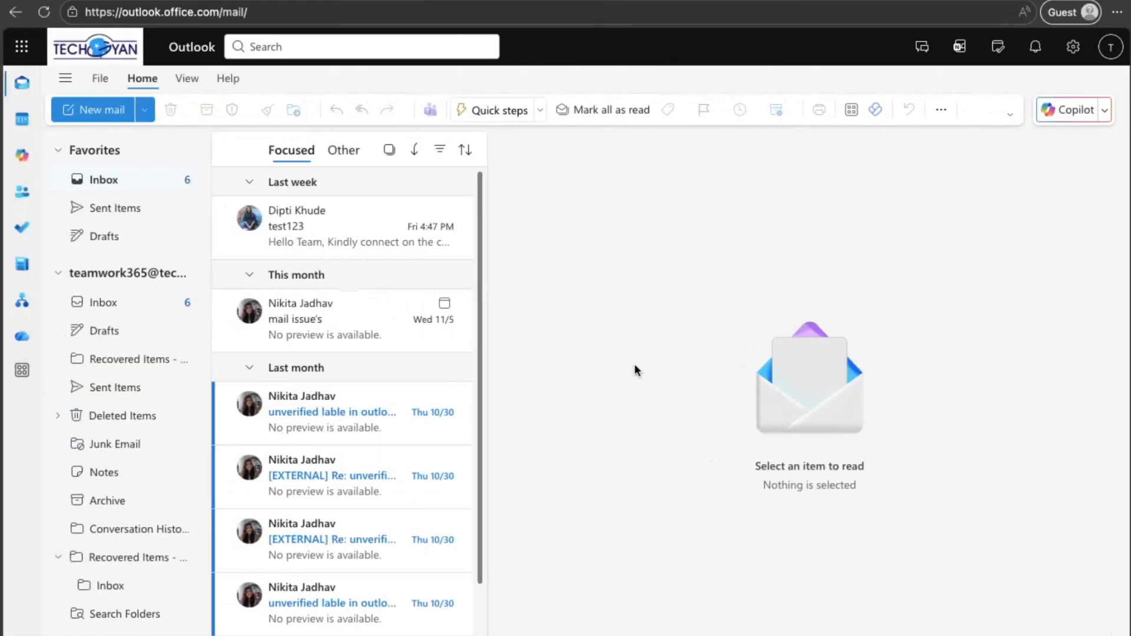
Step: Switch to Outlook, reload the mailbox, and open the Microsoft 365 Backup workshop email in the second Recovered Items folder's Inbox
left_click(45, 13)
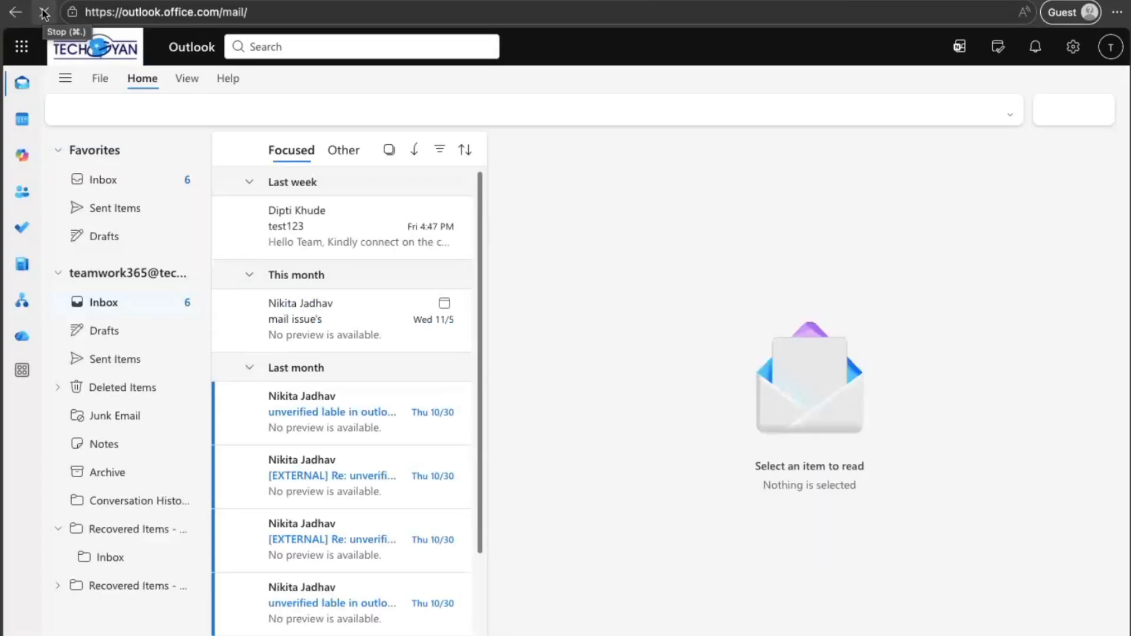
left_click(58, 586)
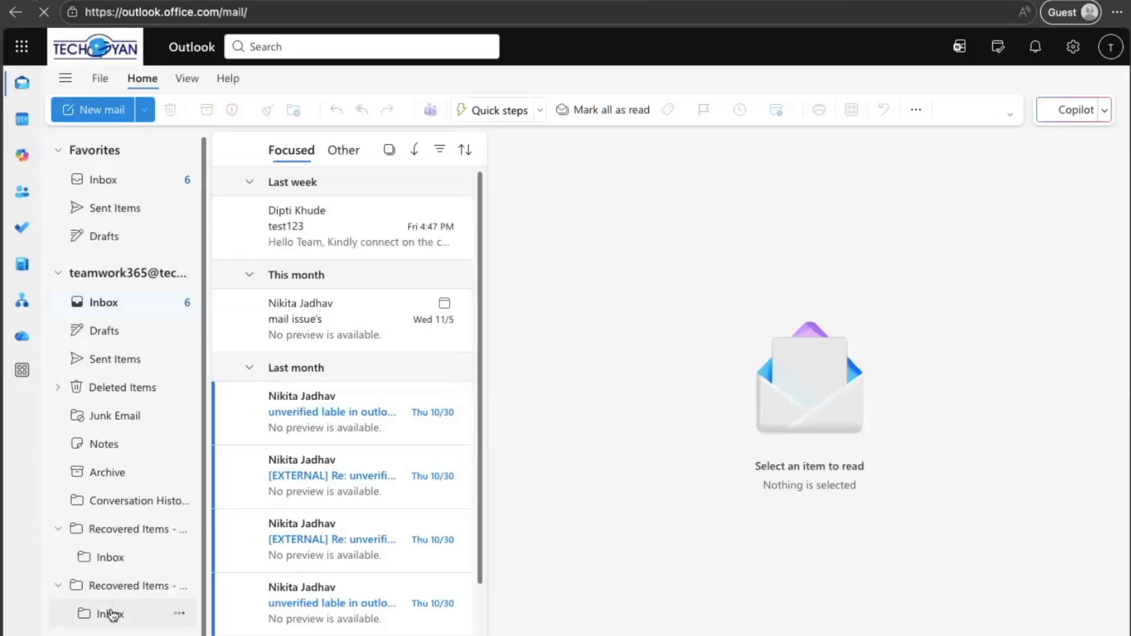
left_click(111, 614)
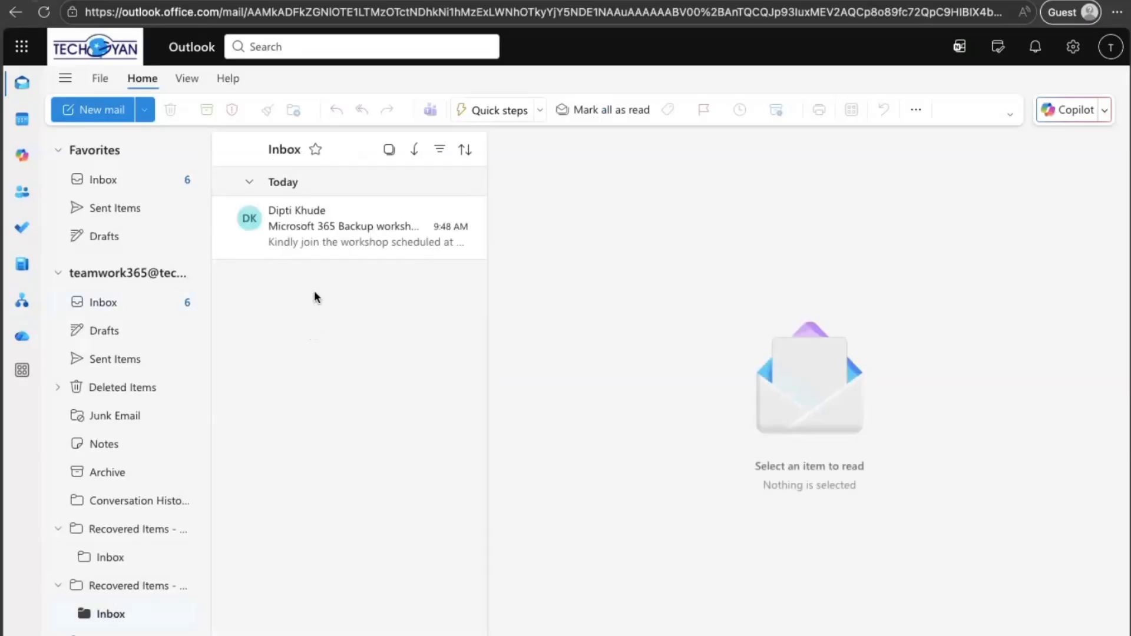
left_click(310, 225)
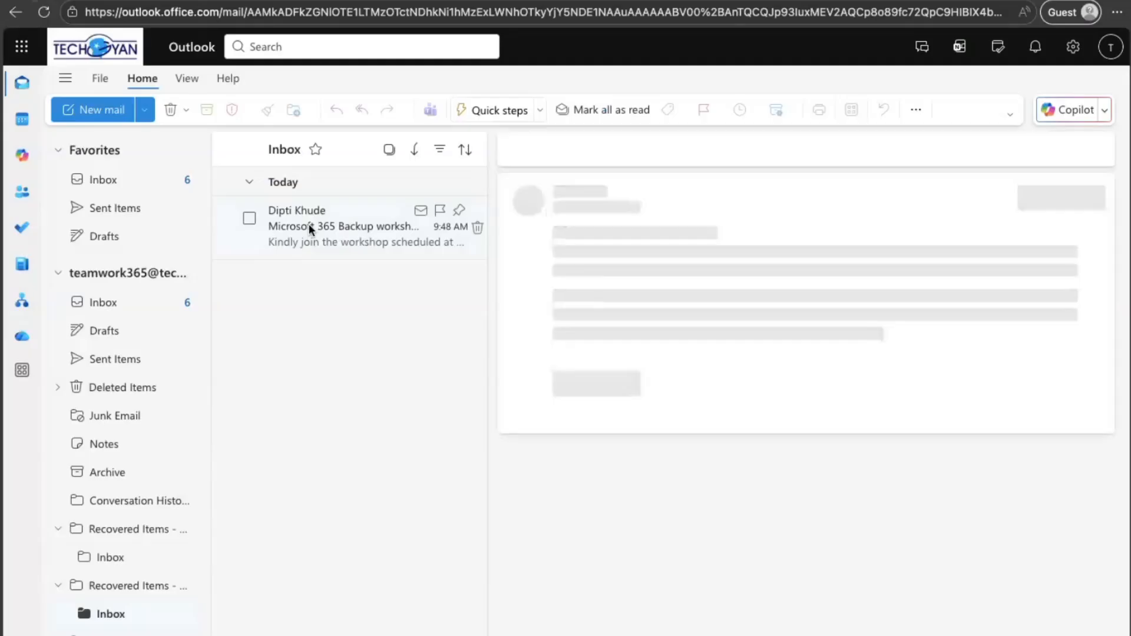